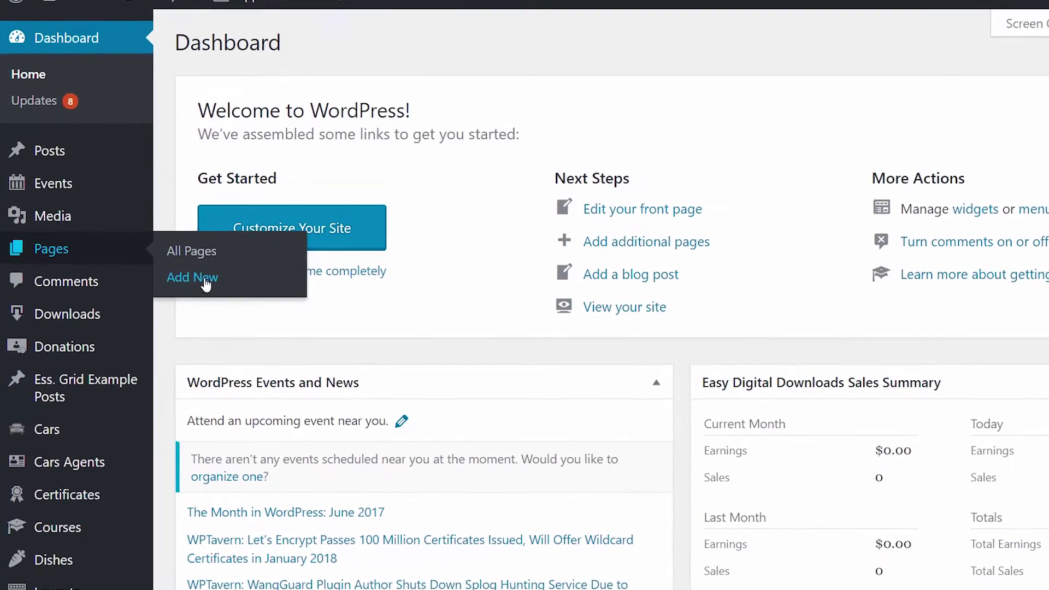
- Create a new page 'Blog Posts' and add the ThemeREX Blogger posts element to it
left_click(197, 277)
type("Blog ")
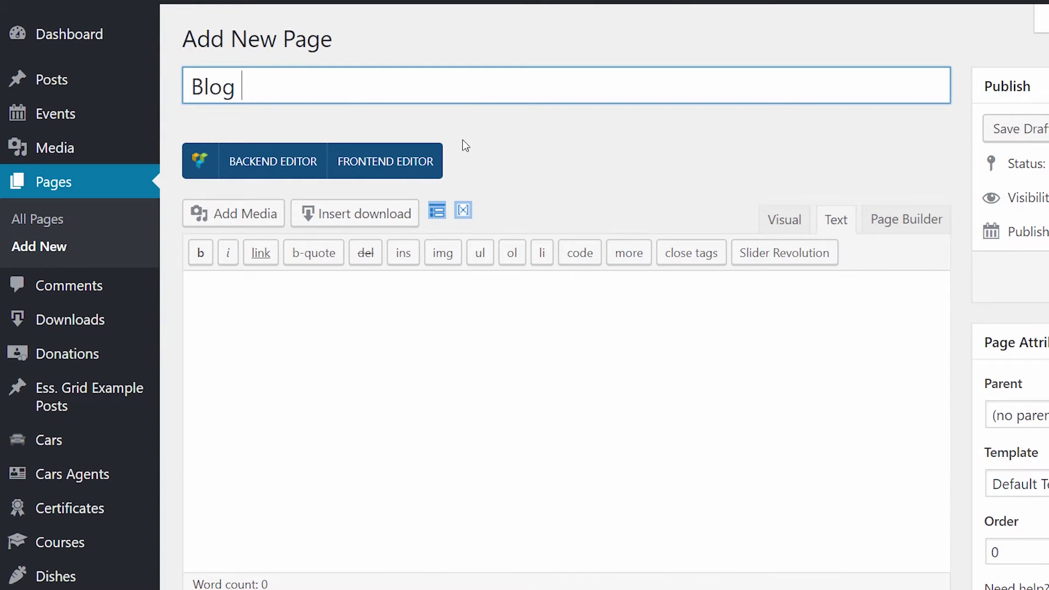
type("Posts")
left_click(273, 162)
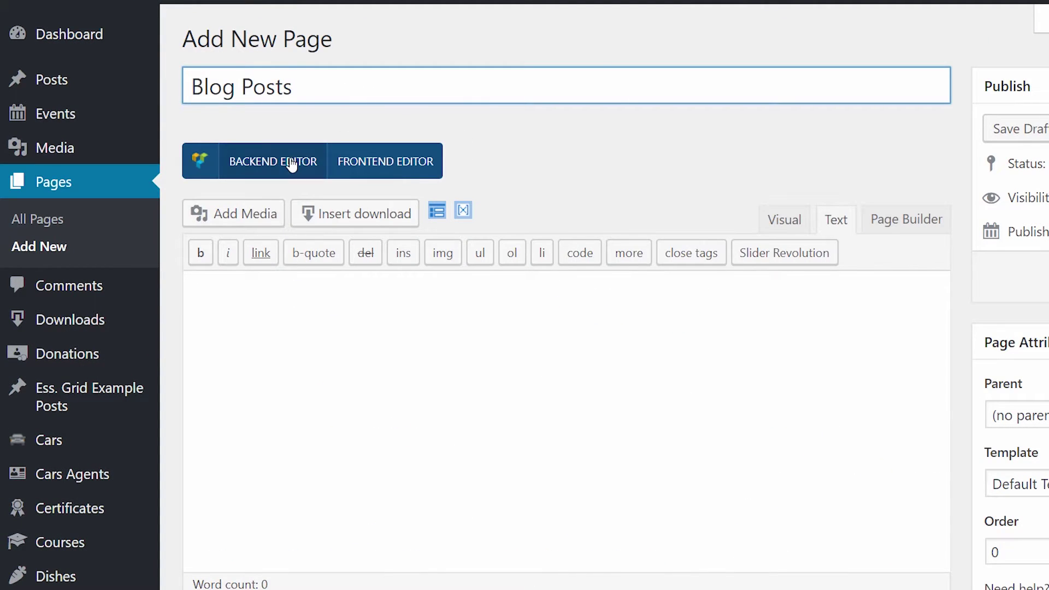
scroll(432, 471, "down", 3)
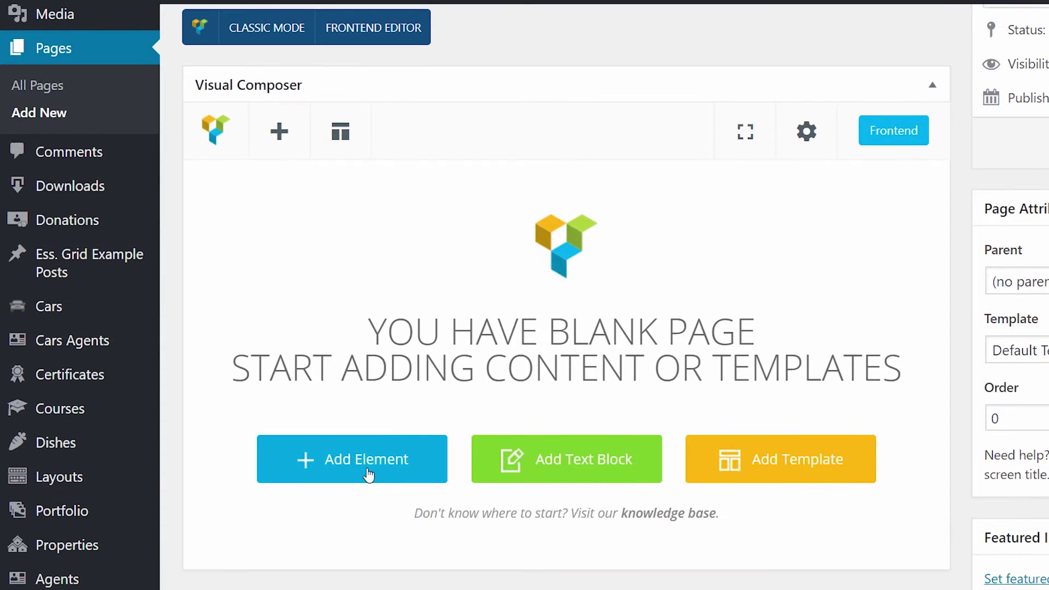
left_click(353, 392)
left_click(922, 100)
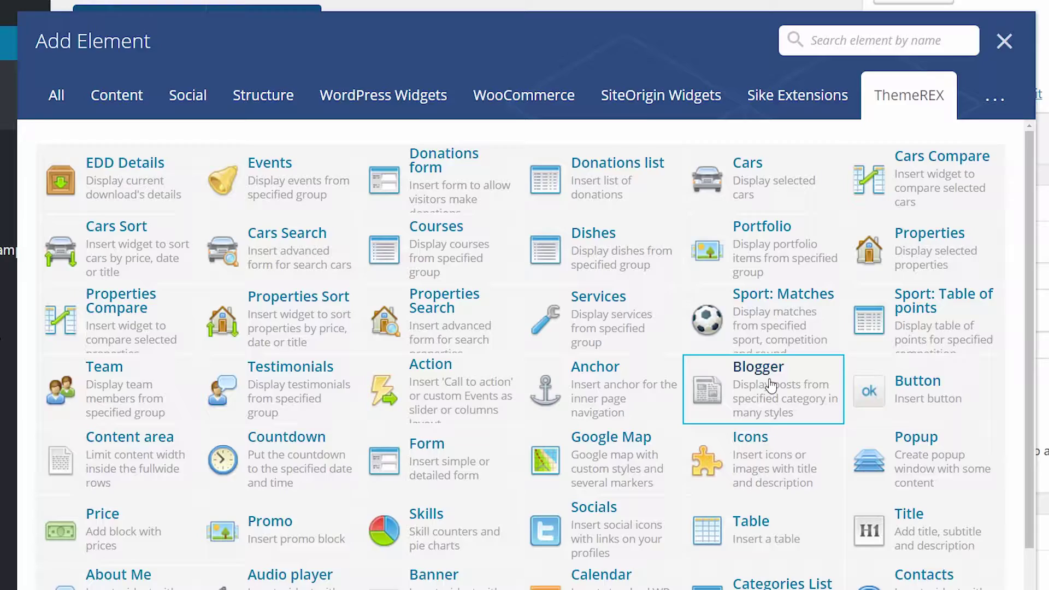
left_click(767, 385)
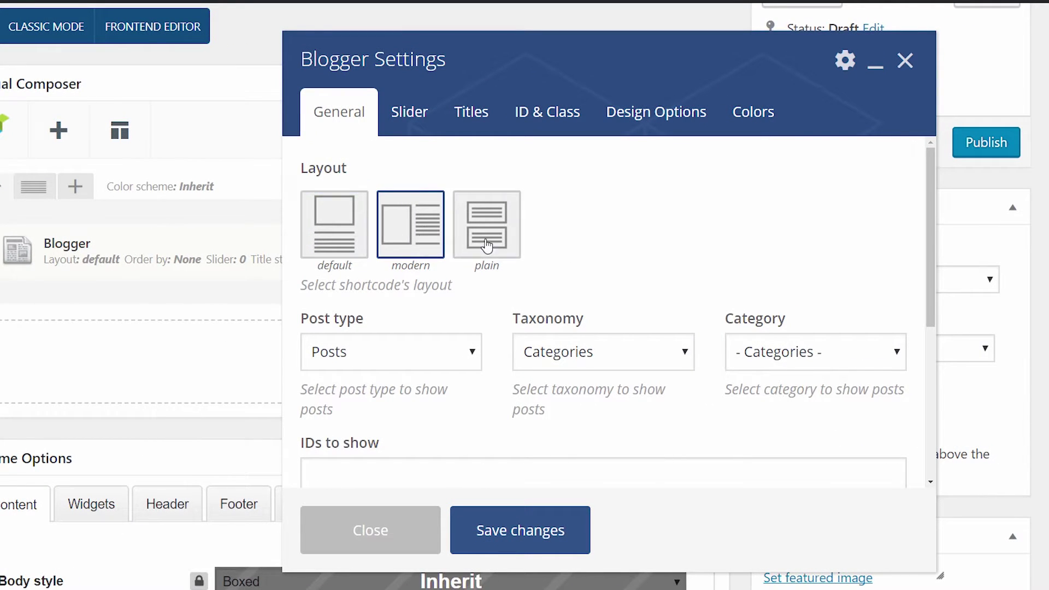
scroll(439, 325, "down", 1)
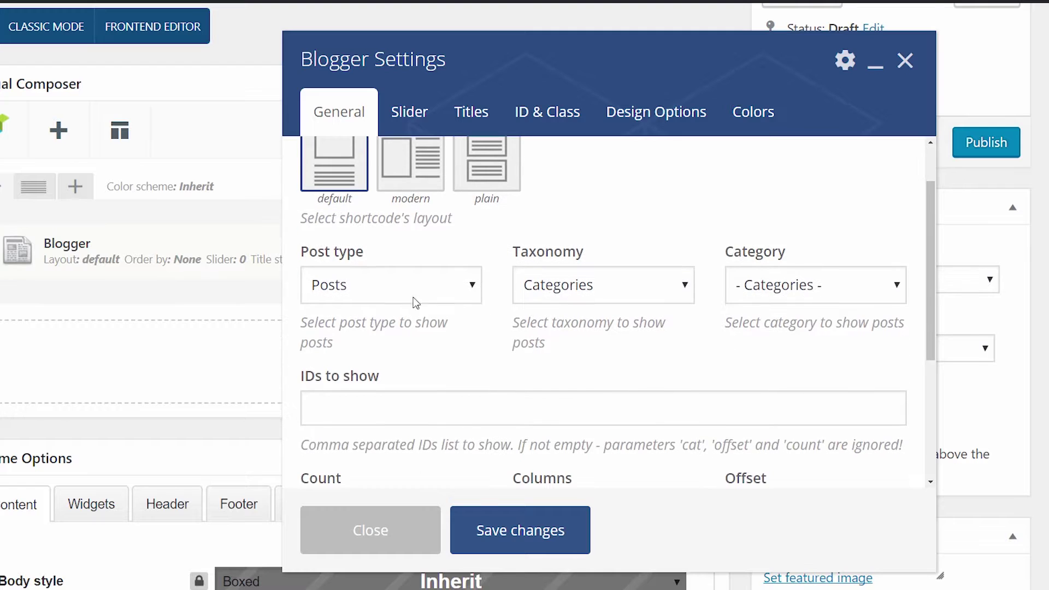
left_click(396, 279)
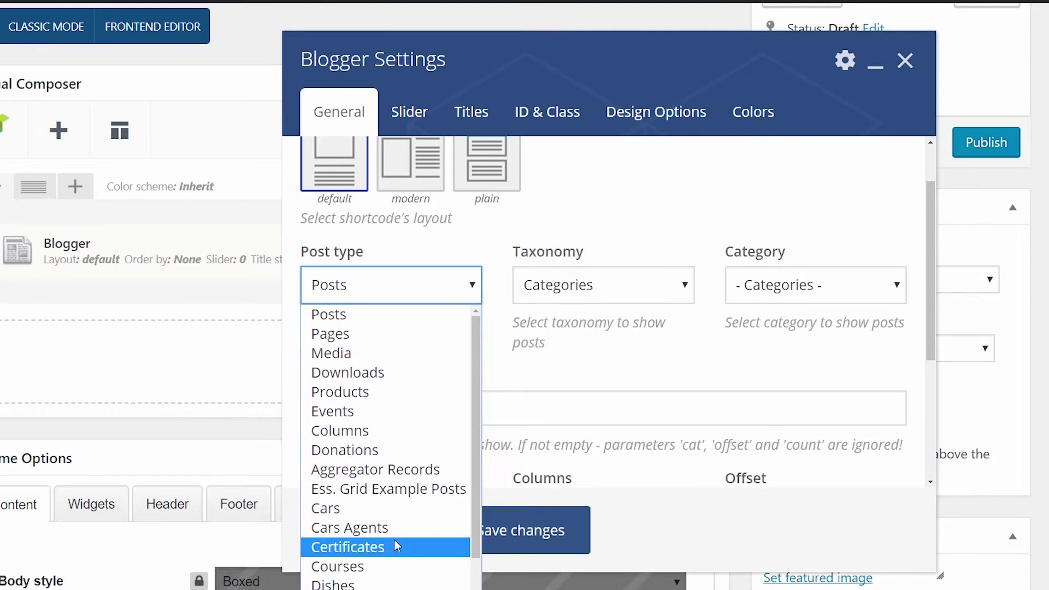
left_click(402, 286)
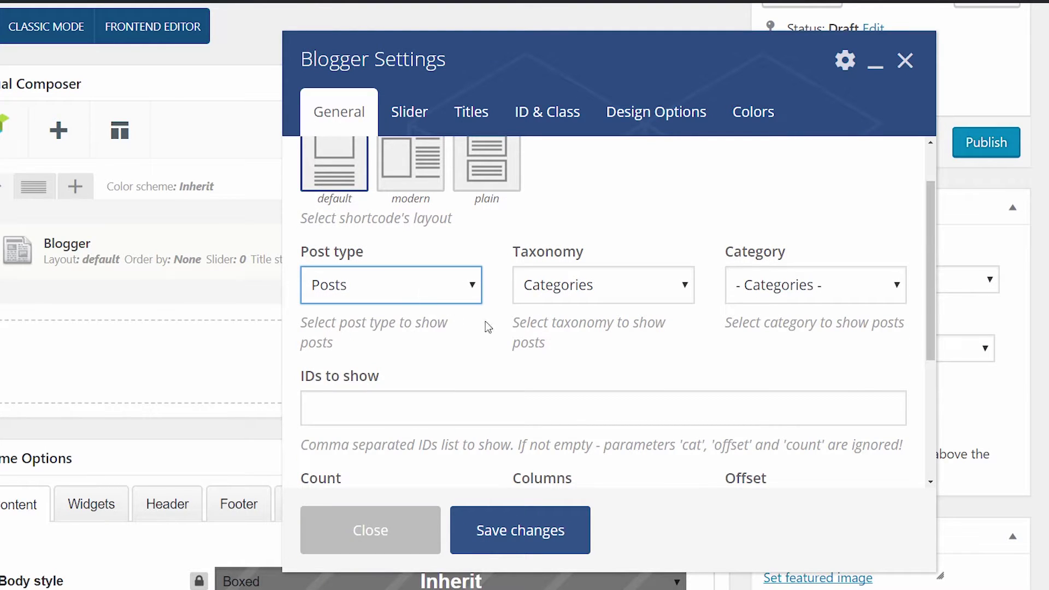
left_click(631, 292)
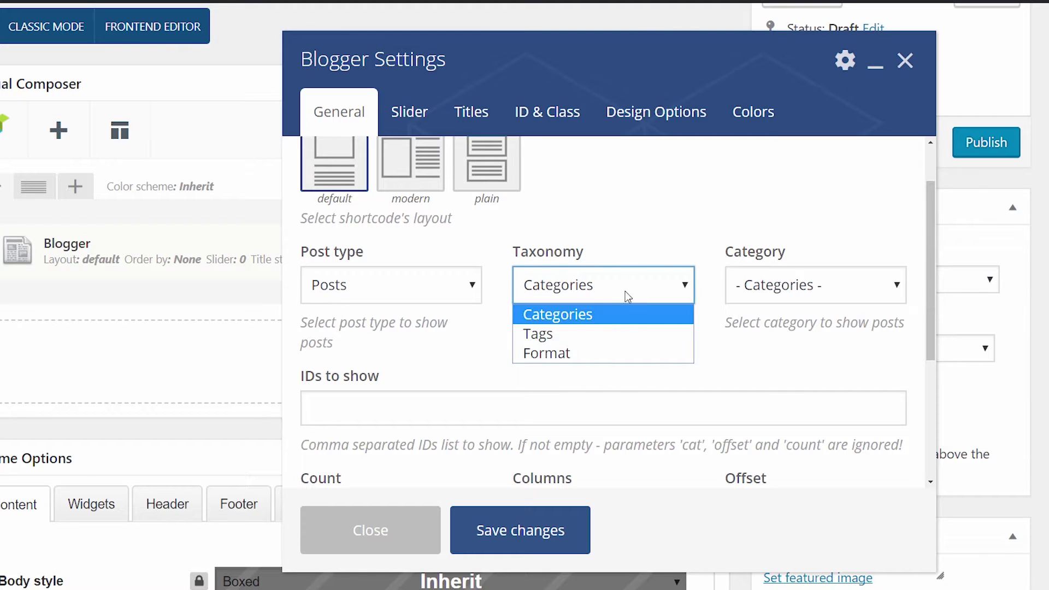
left_click(635, 293)
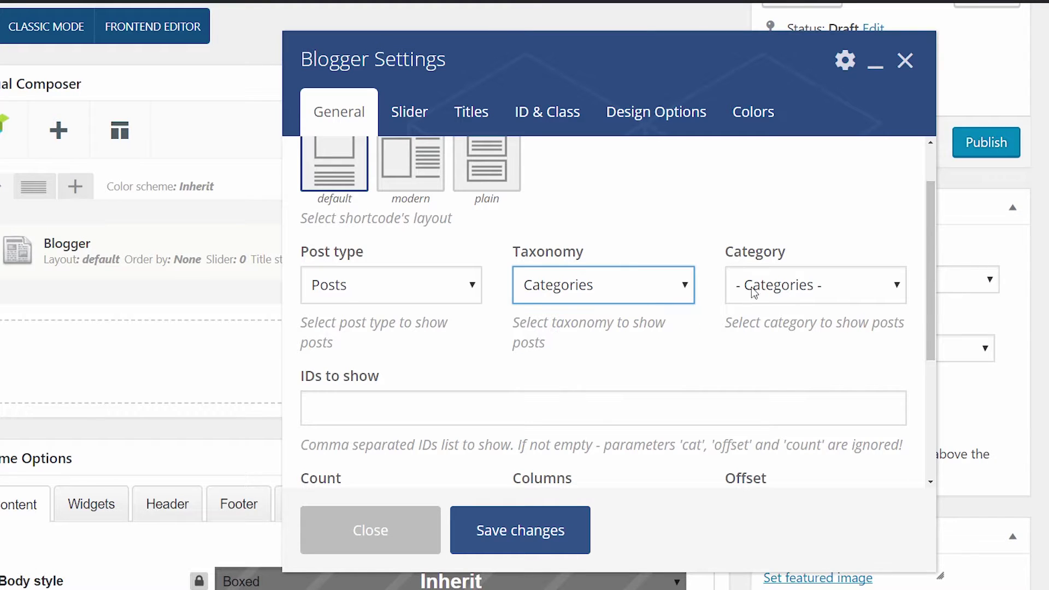
left_click(767, 287)
left_click(718, 318)
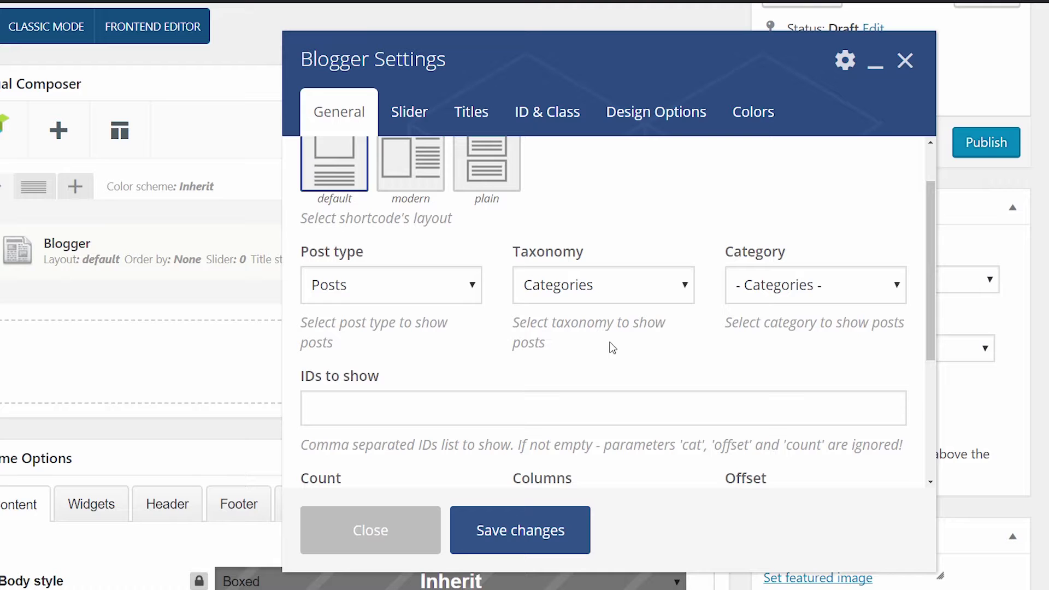
left_click(406, 403)
scroll(429, 401, "down", 1)
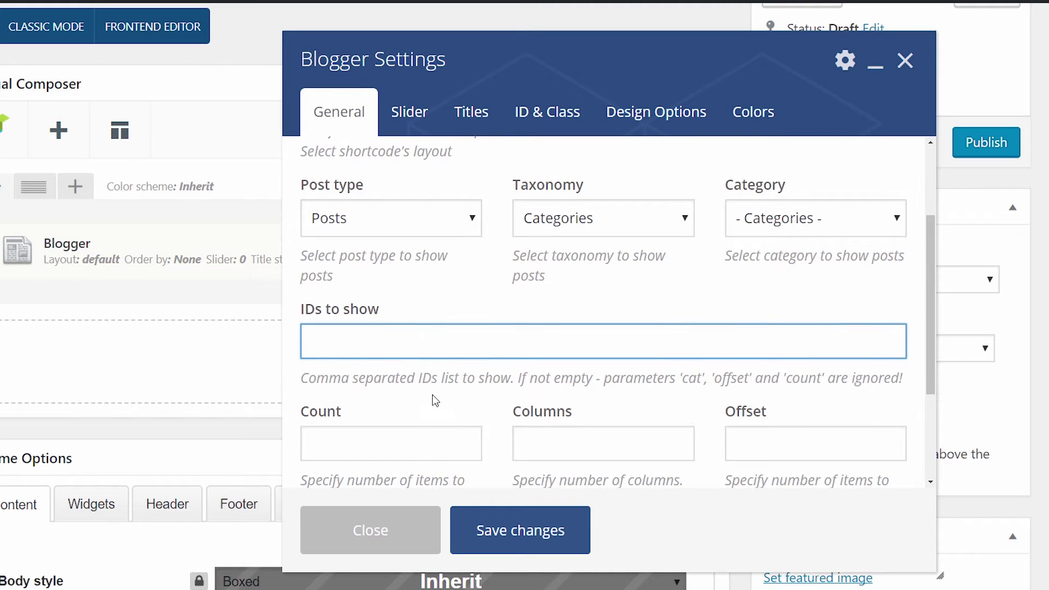
left_click(434, 400)
scroll(434, 400, "down", 1)
left_click(363, 383)
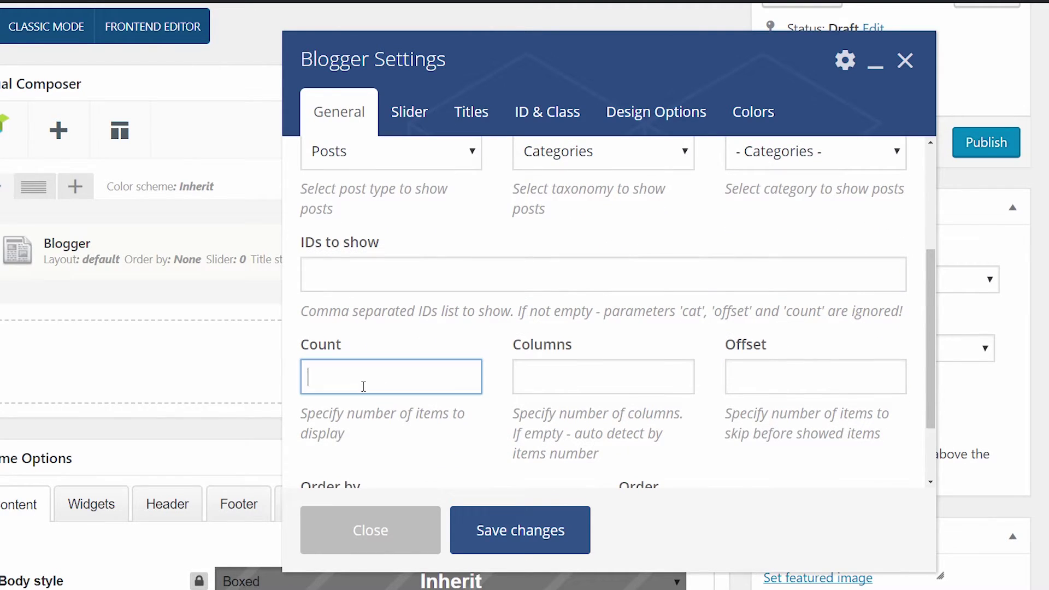
left_click(632, 381)
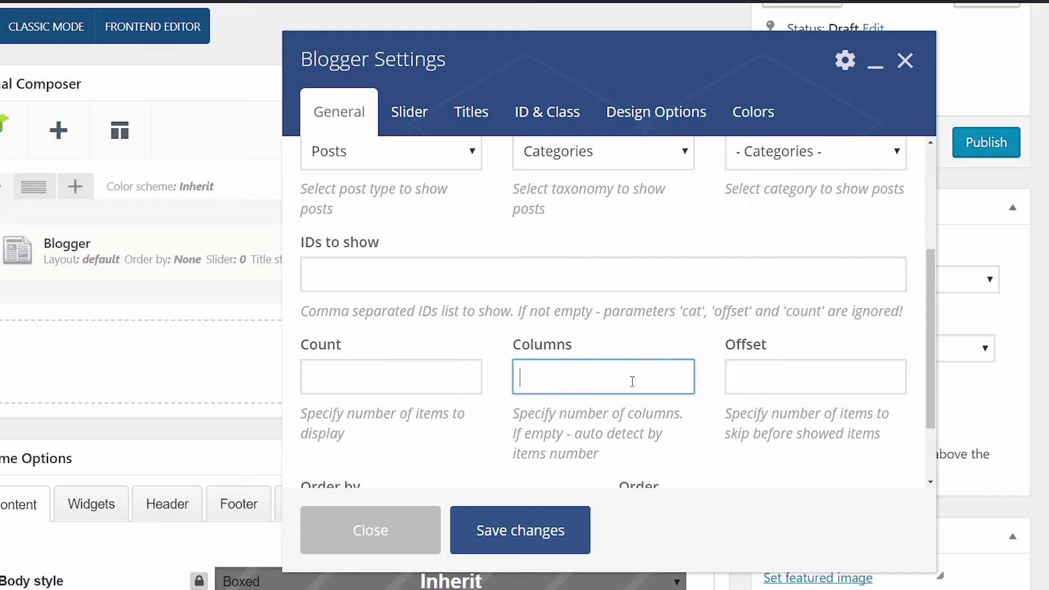
left_click(797, 383)
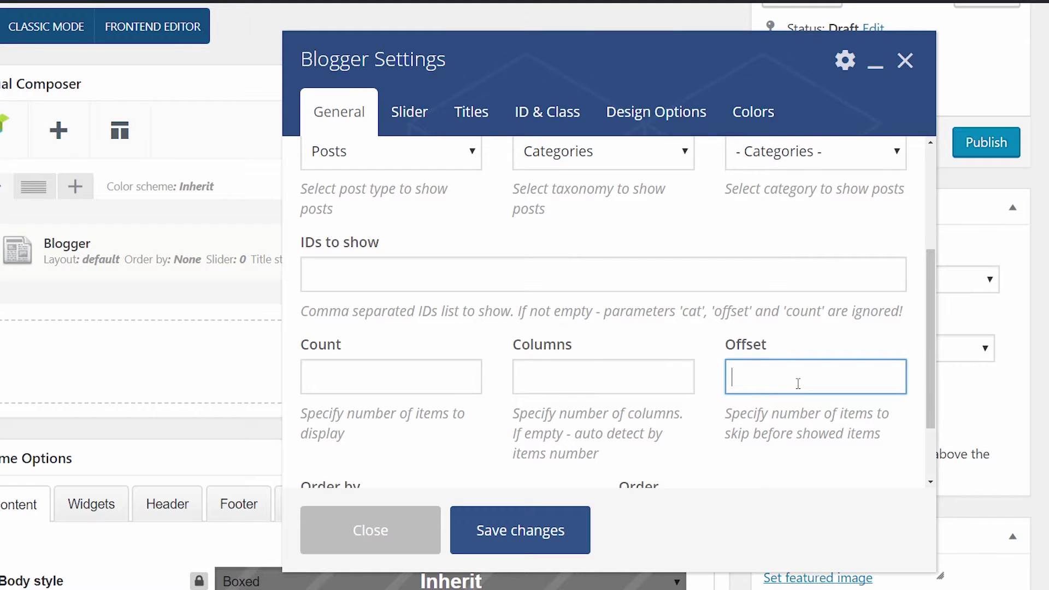
left_click(706, 441)
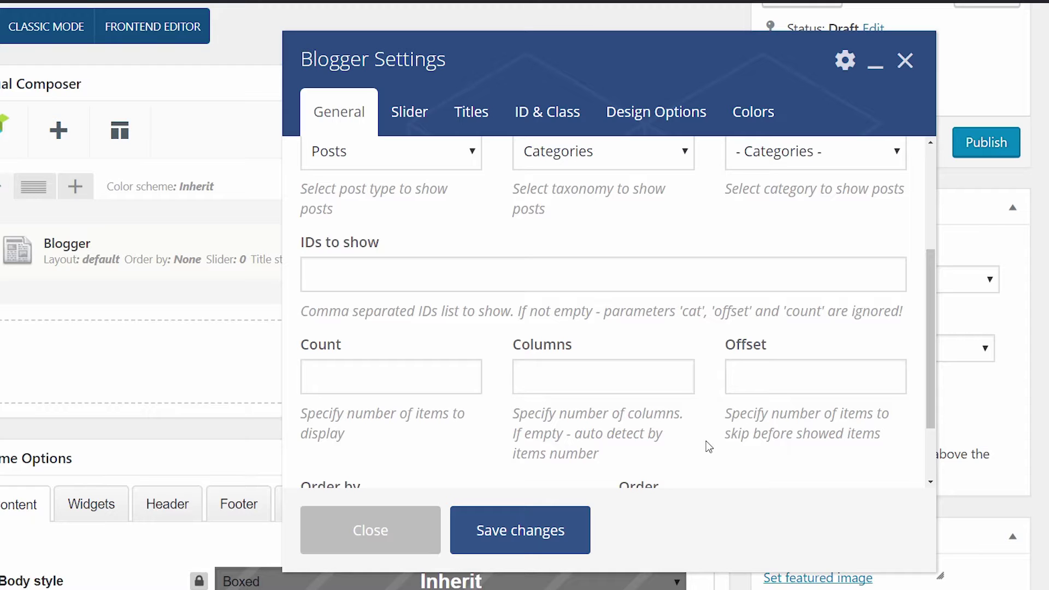
scroll(539, 381, "down", 1)
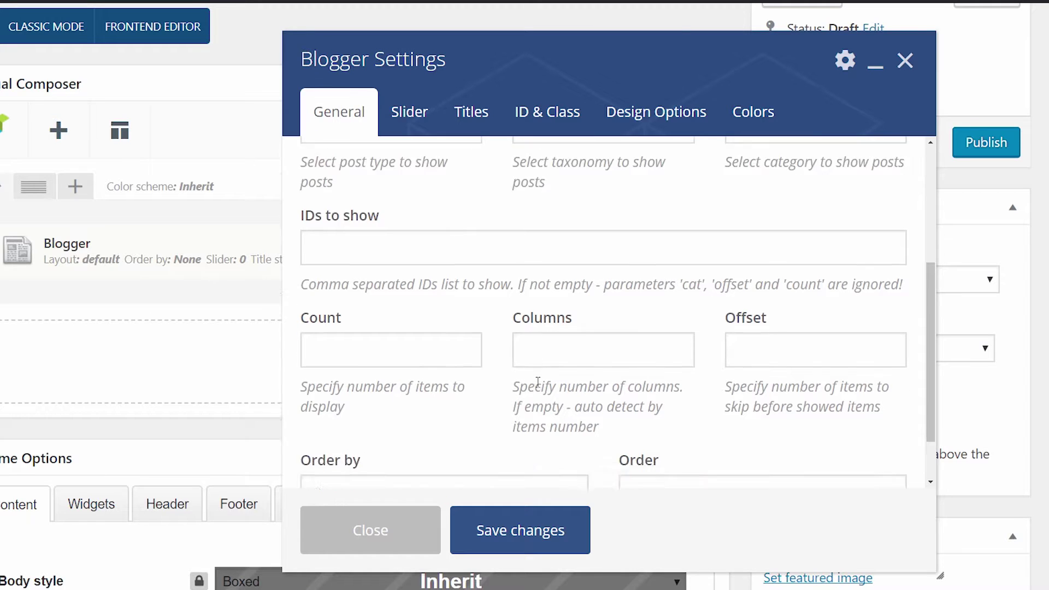
scroll(532, 382, "down", 2)
scroll(431, 433, "down", 2)
left_click(431, 433)
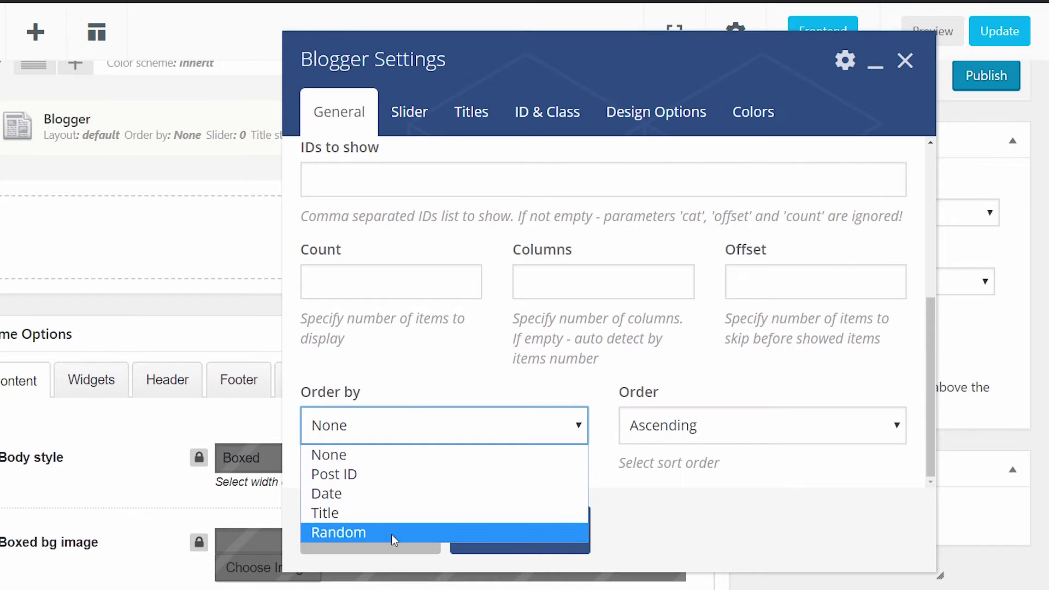
left_click(425, 433)
- Limit the Blogger element to Posts from the Gallery category
left_click(603, 445)
scroll(607, 451, "up", 5)
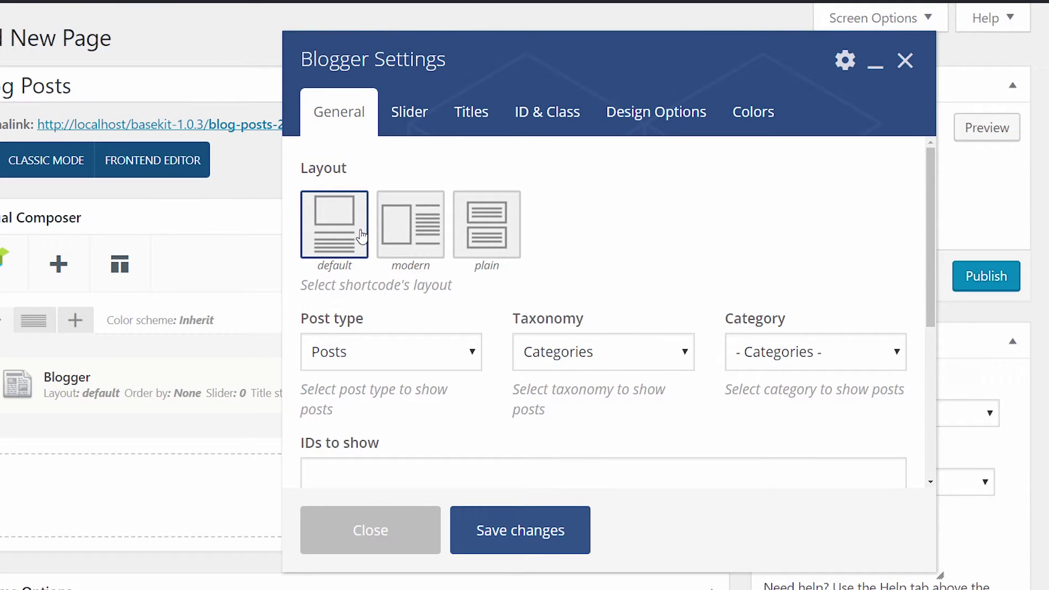
scroll(501, 373, "down", 1)
left_click(432, 287)
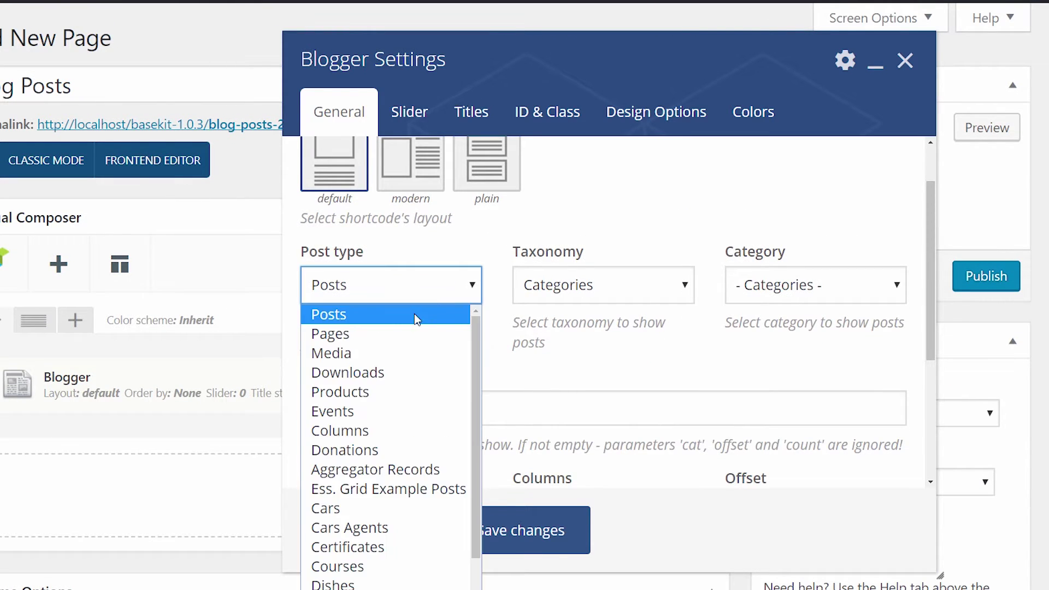
left_click(413, 314)
left_click(820, 287)
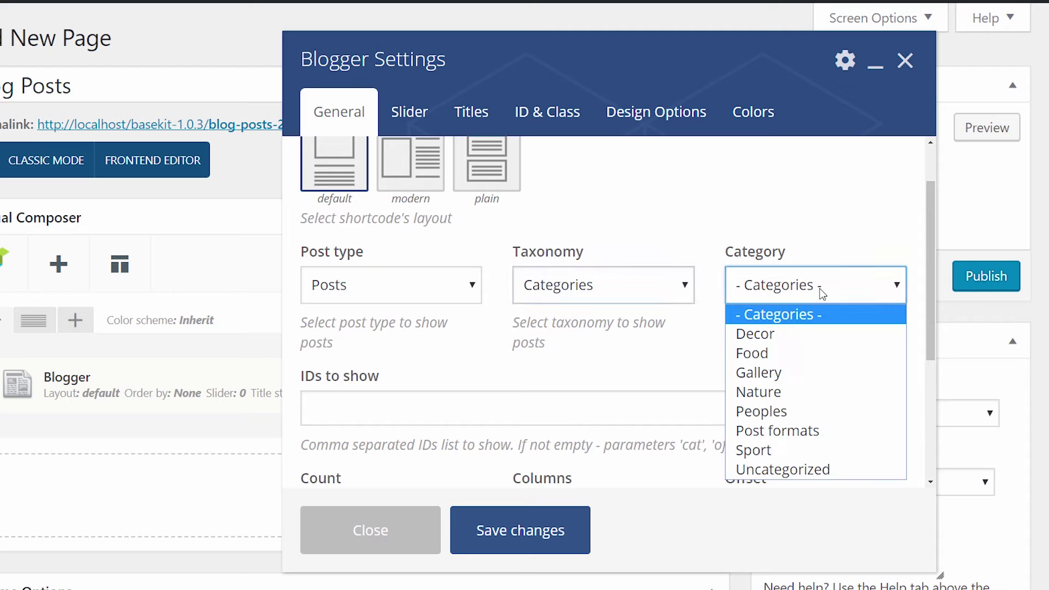
left_click(794, 373)
scroll(692, 363, "down", 3)
- Show 6 posts in 3 columns with offset 3, ordered by date
left_click(358, 314)
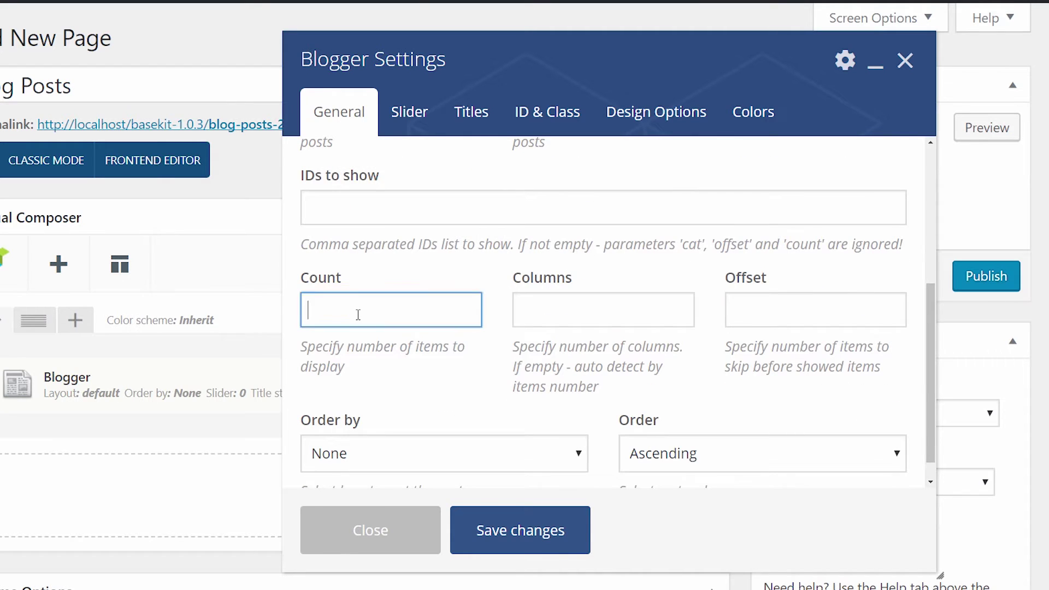
type("6")
left_click(561, 312)
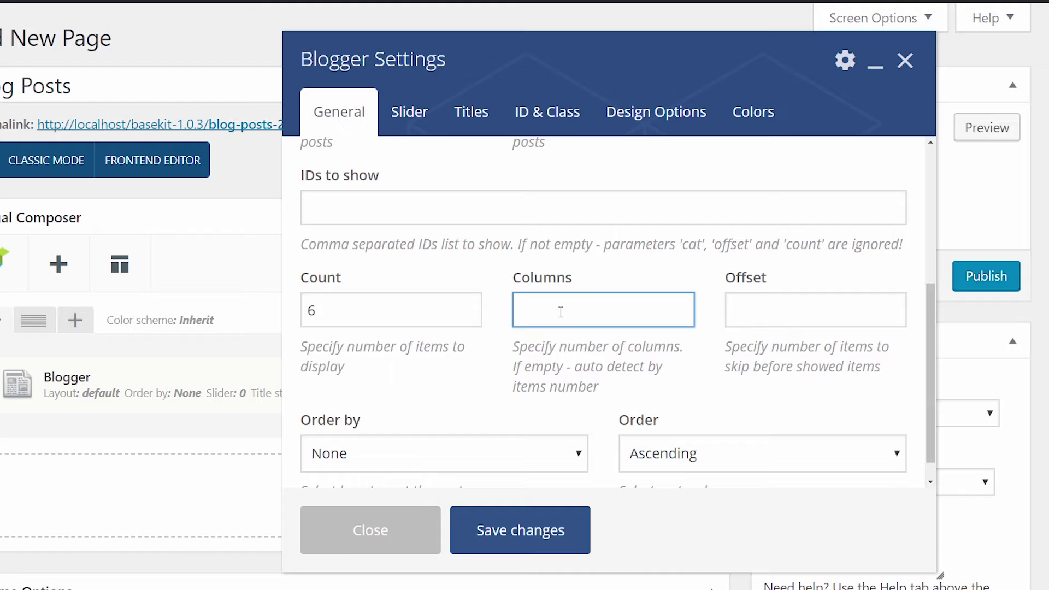
type("3")
left_click(745, 310)
type("3")
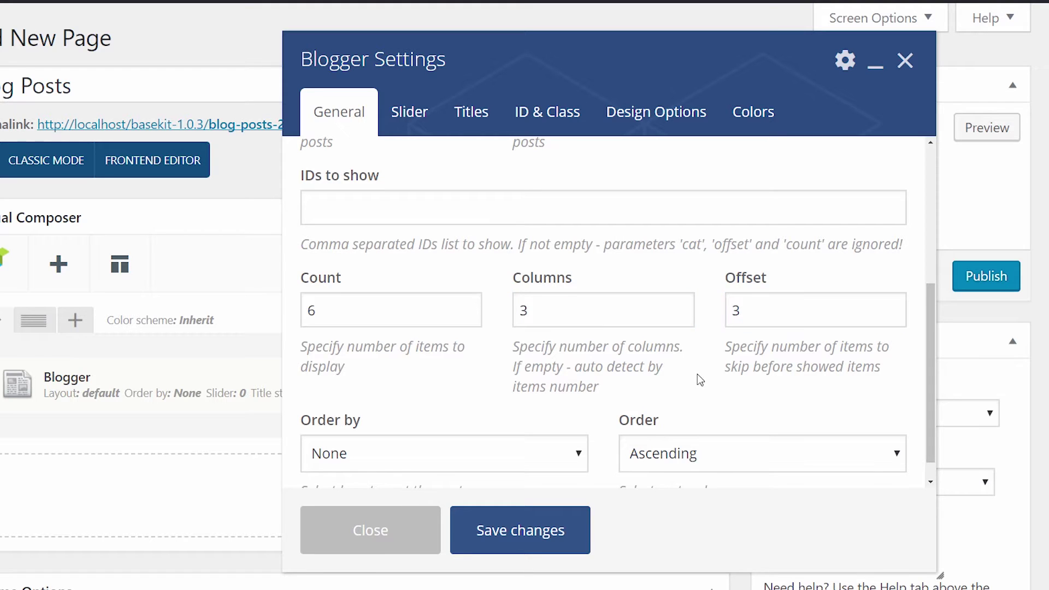
scroll(697, 374, "down", 1)
left_click(405, 418)
left_click(361, 494)
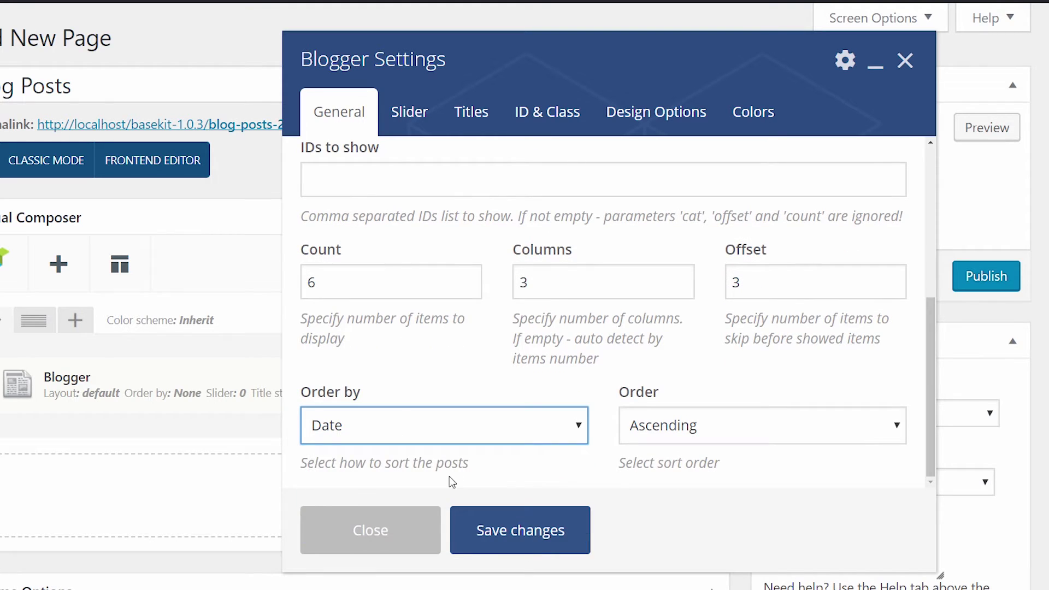
- Save the element, preview the 3-column post grid, then return to edit the Blogger element
left_click(534, 537)
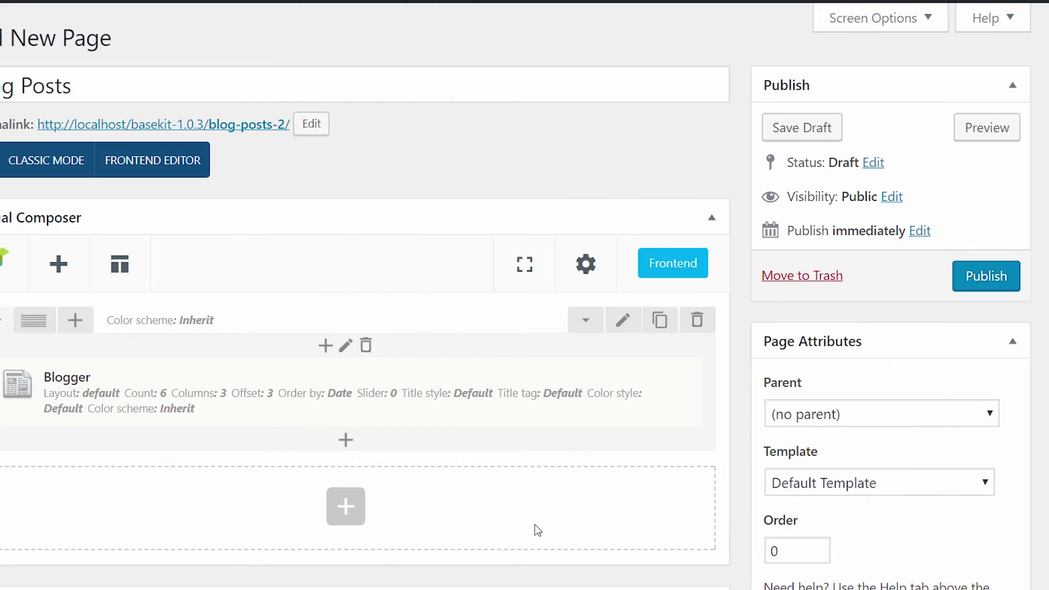
left_click(989, 131)
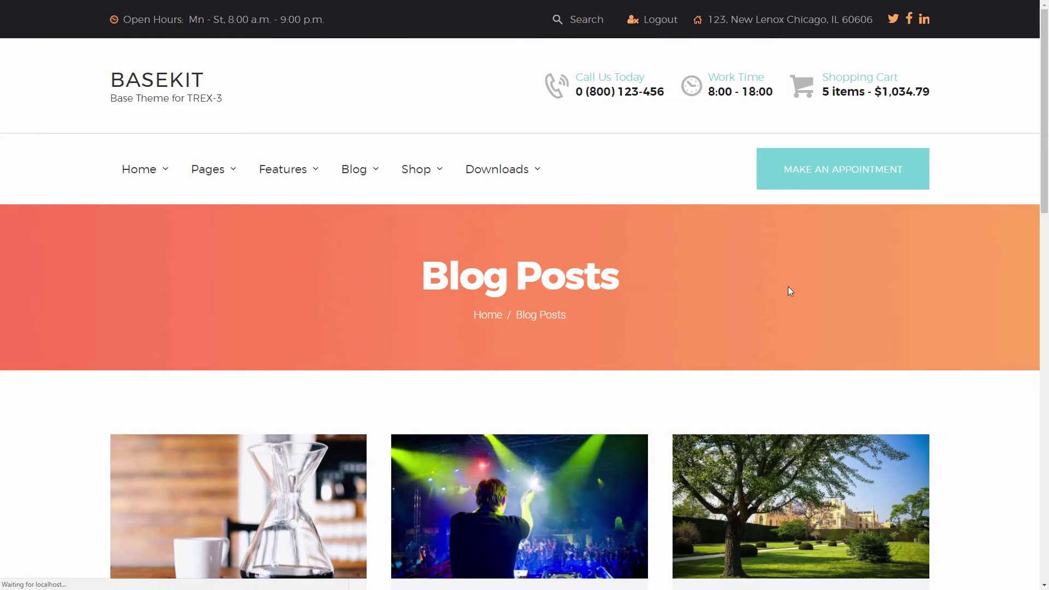
scroll(998, 363, "down", 4)
scroll(999, 363, "down", 3)
scroll(999, 363, "down", 3)
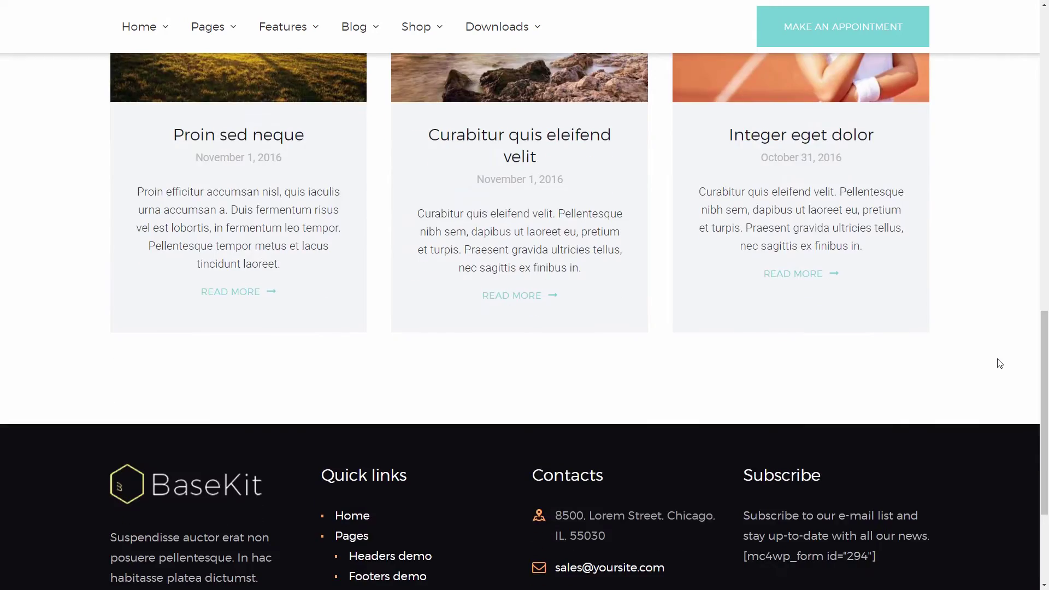
scroll(999, 363, "up", 3)
scroll(999, 363, "up", 4)
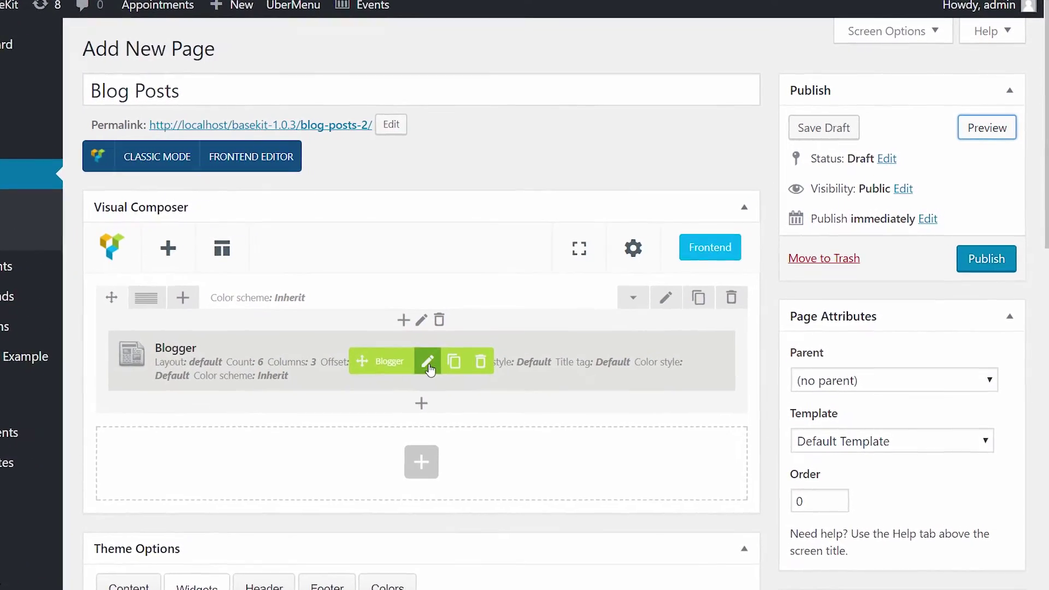
left_click(395, 381)
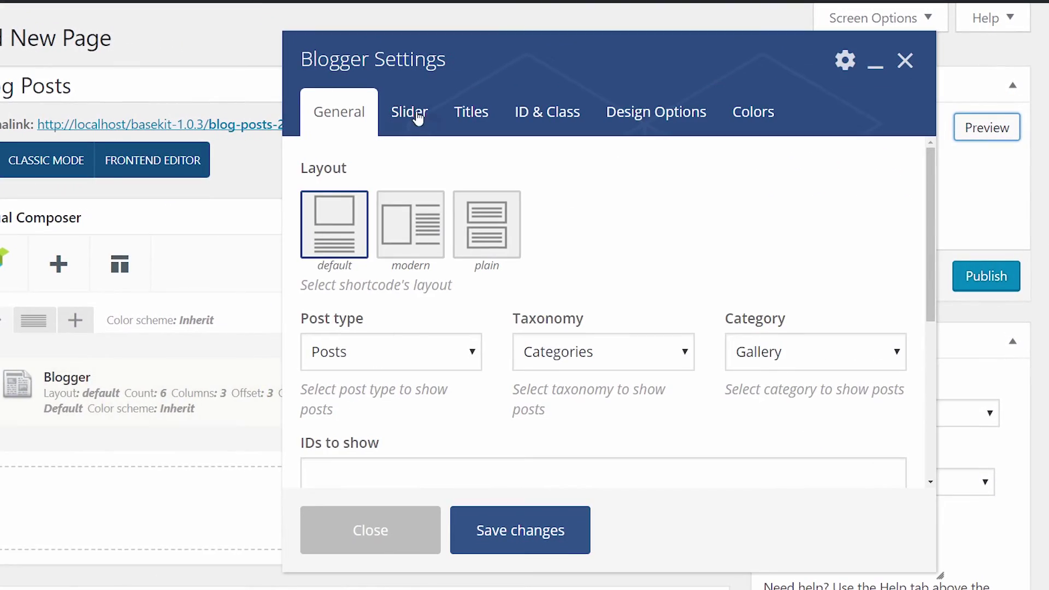
- Enable the slider for the posts block, keeping arrows off
left_click(419, 118)
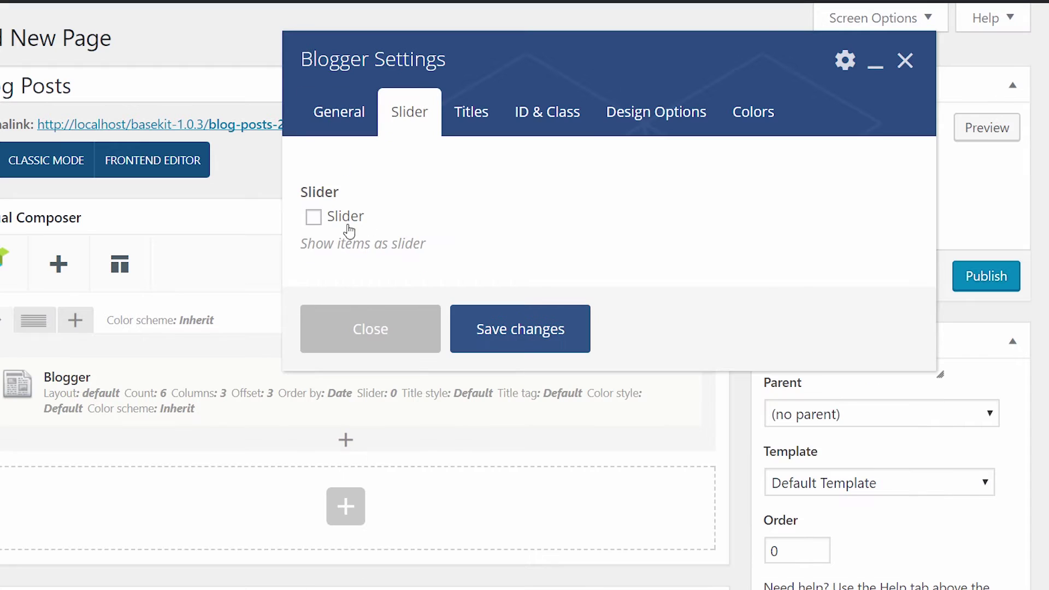
left_click(313, 193)
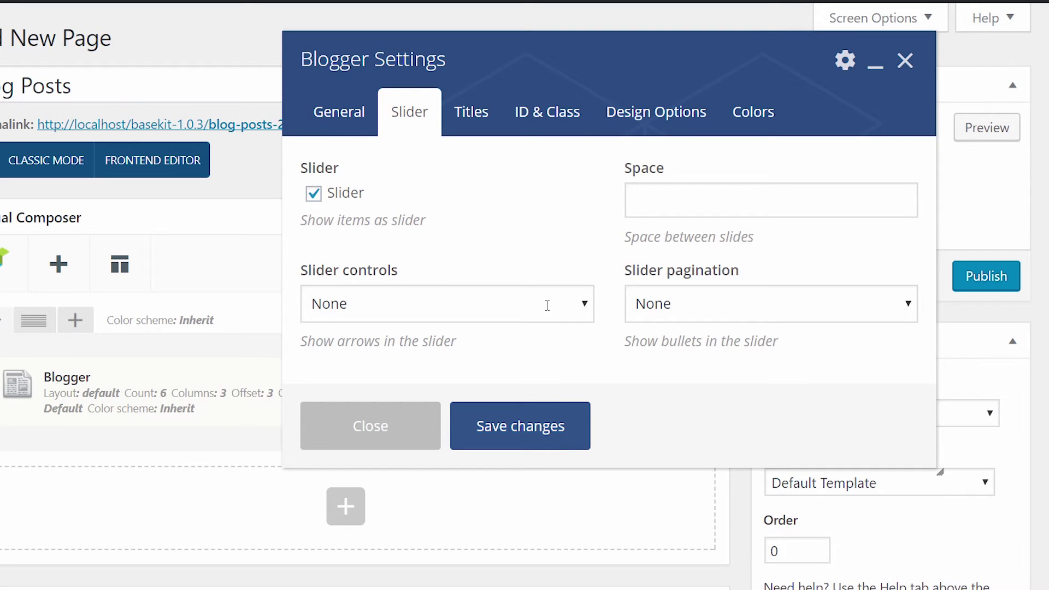
left_click(712, 306)
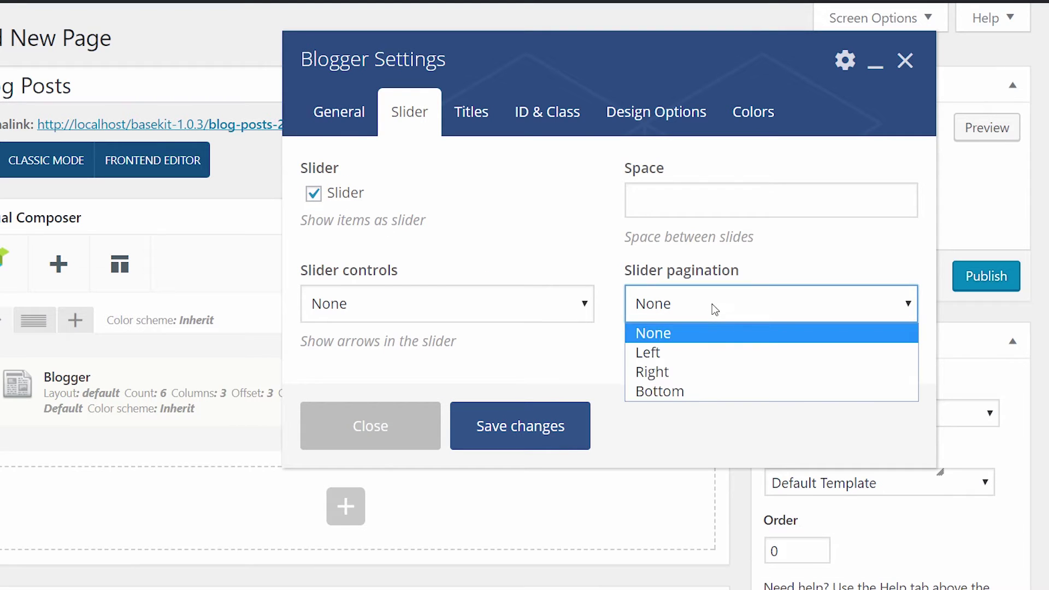
left_click(665, 316)
left_click(541, 305)
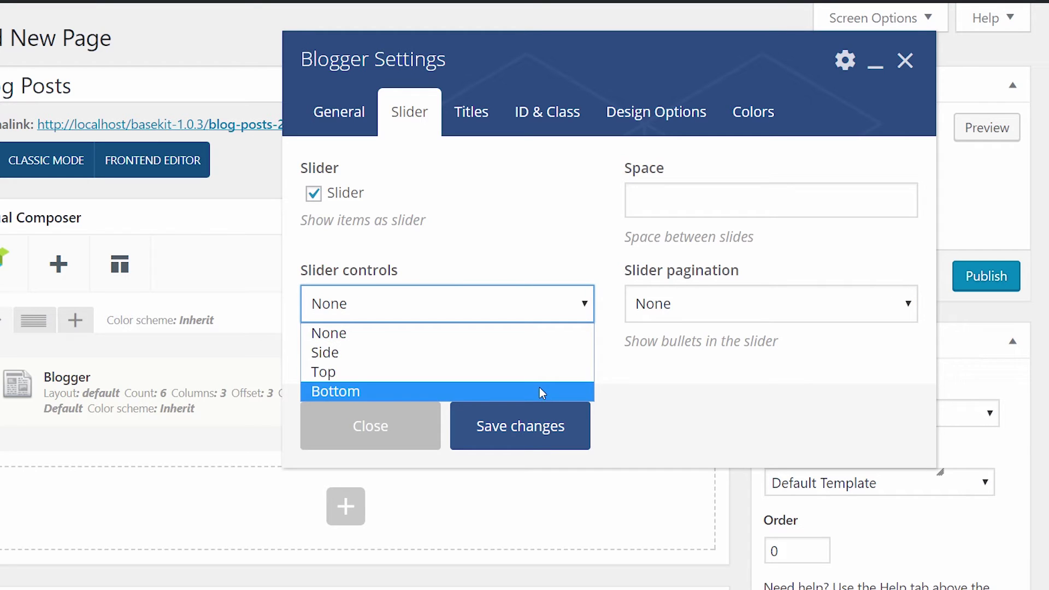
left_click(553, 313)
left_click(655, 208)
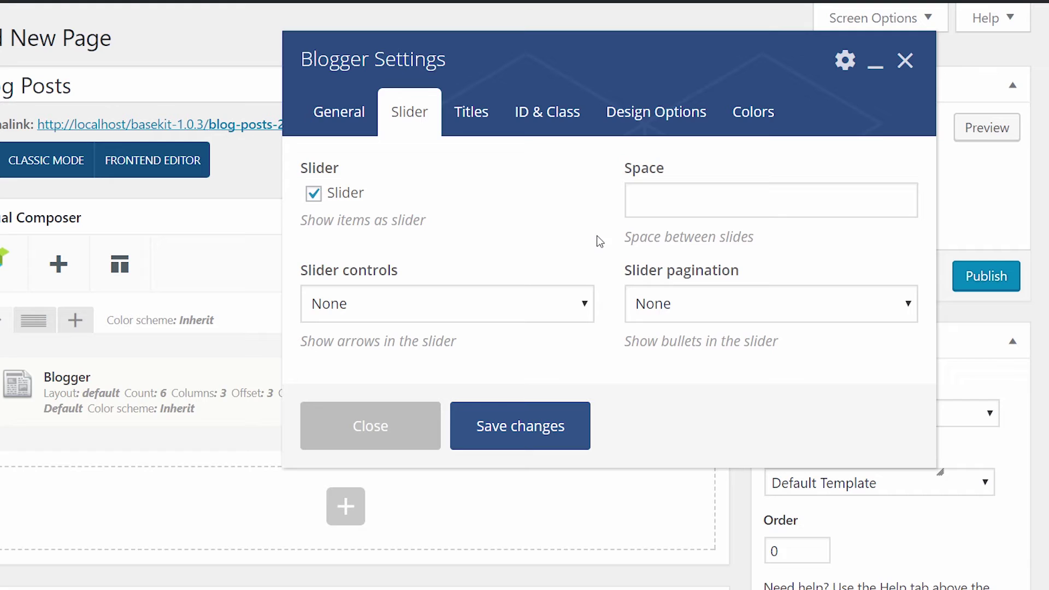
- Place pagination dots at the bottom, set slide spacing 30 and save
left_click(724, 310)
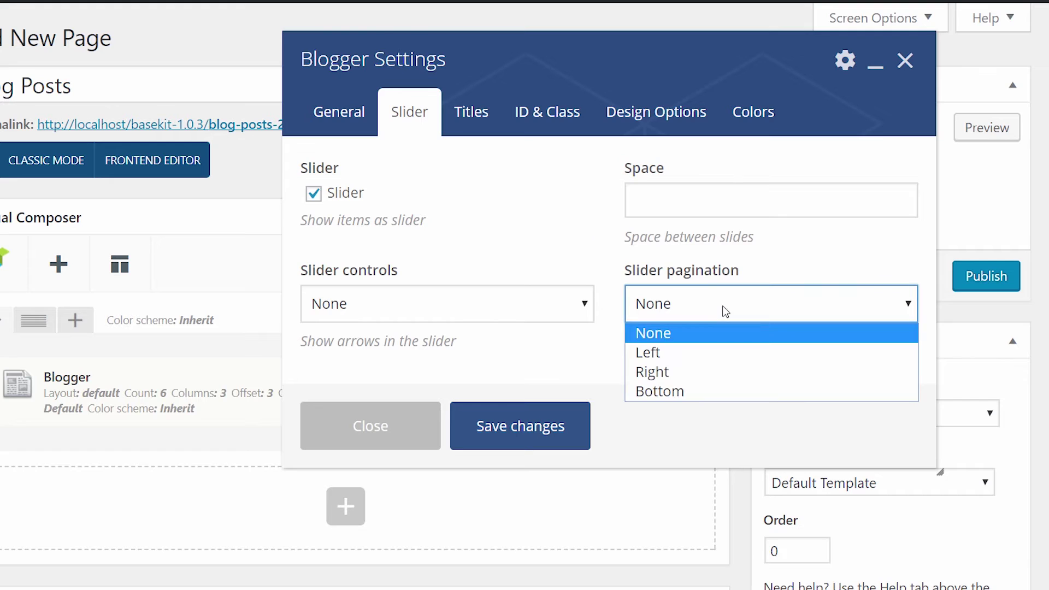
left_click(672, 392)
left_click(681, 211)
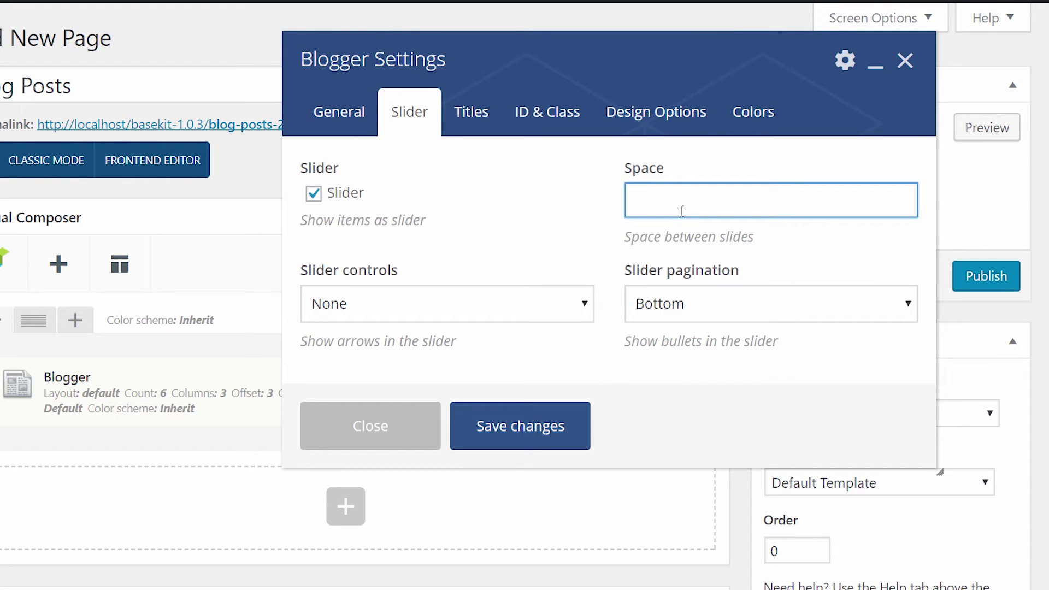
type("30")
left_click(593, 233)
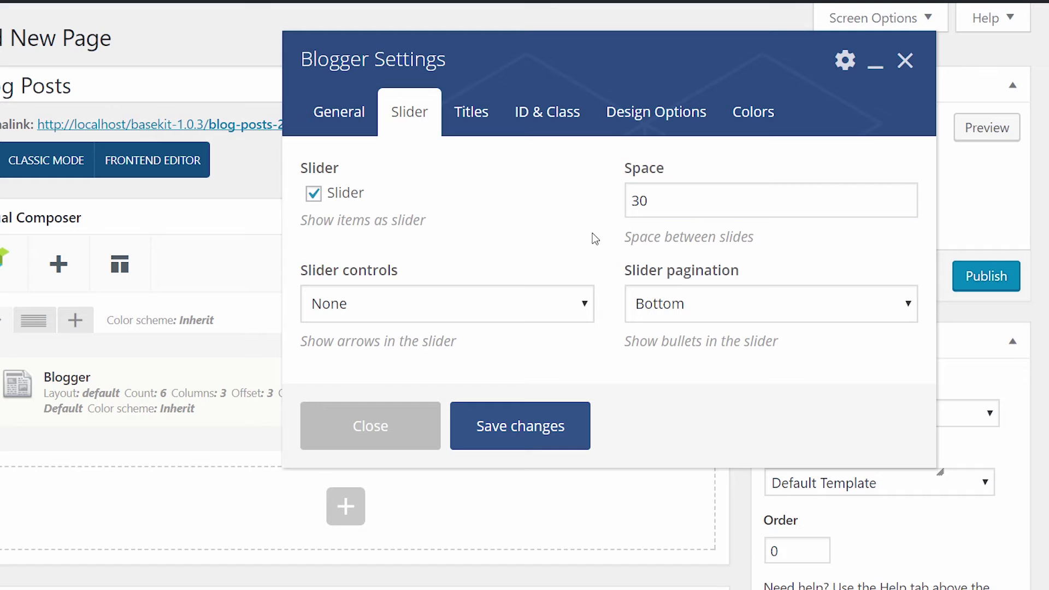
left_click(530, 423)
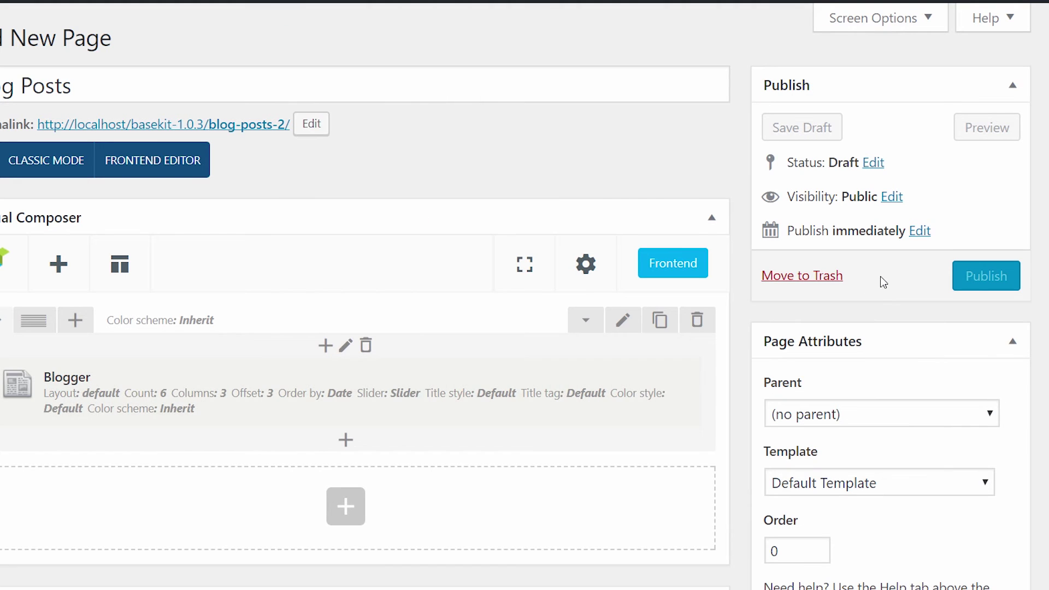
- Preview the post slider, step through its pagination dots, then return to the block settings
left_click(984, 132)
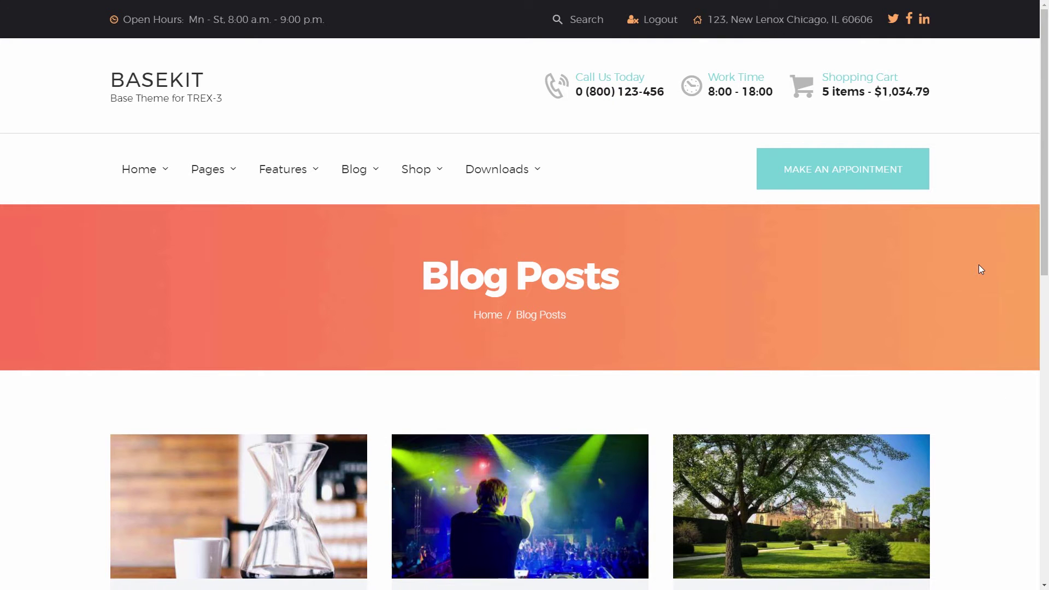
scroll(980, 269, "down", 5)
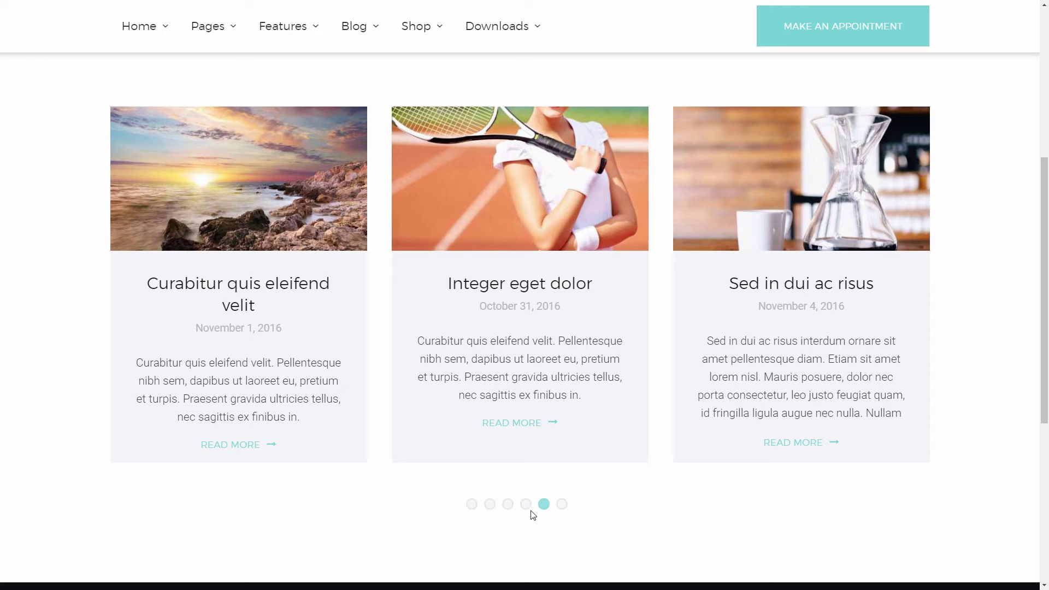
left_click(526, 505)
left_click(490, 505)
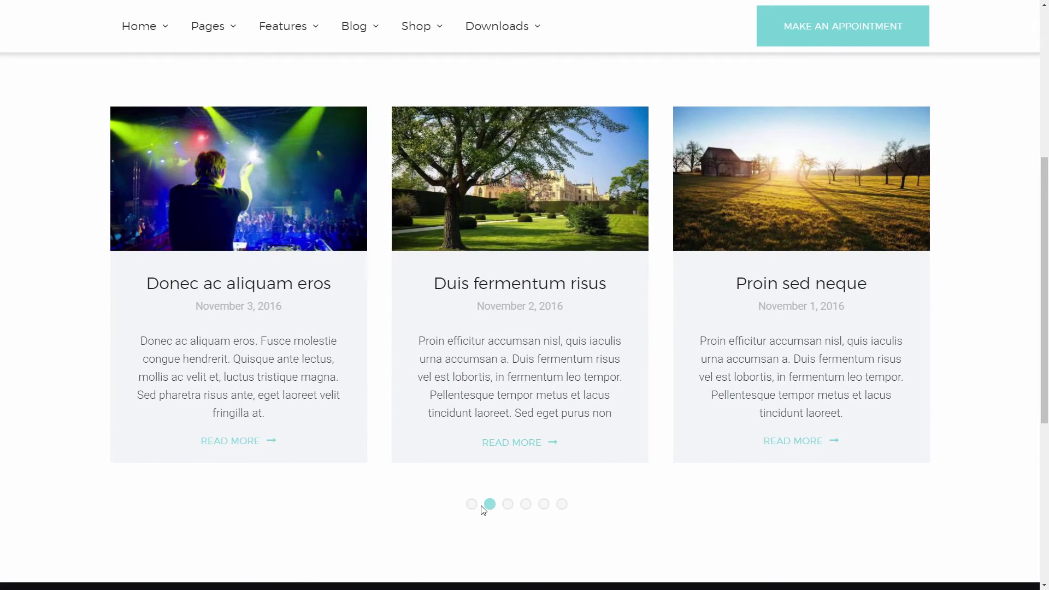
left_click(471, 505)
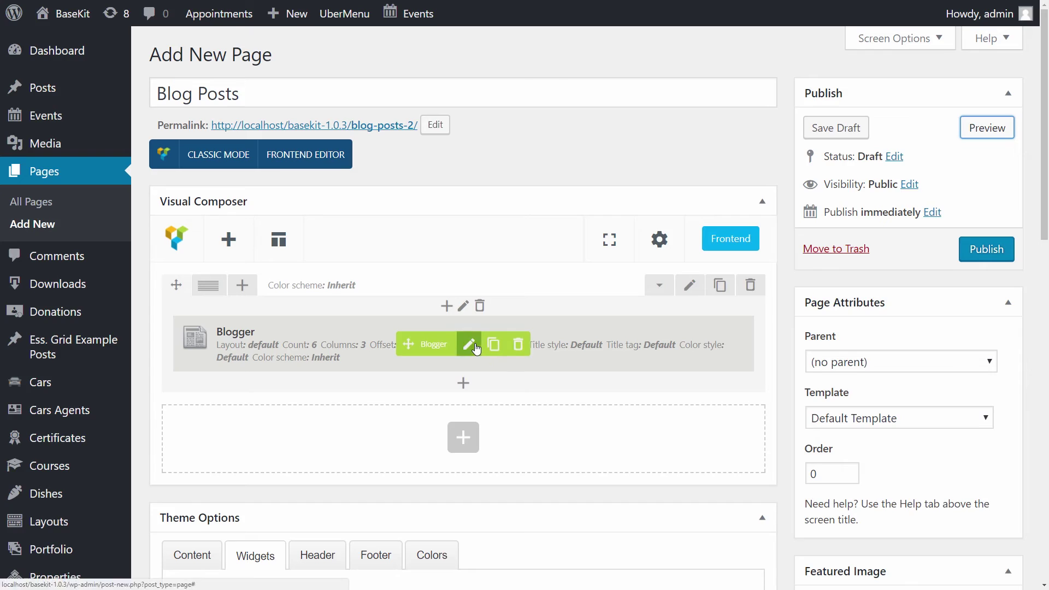
left_click(458, 357)
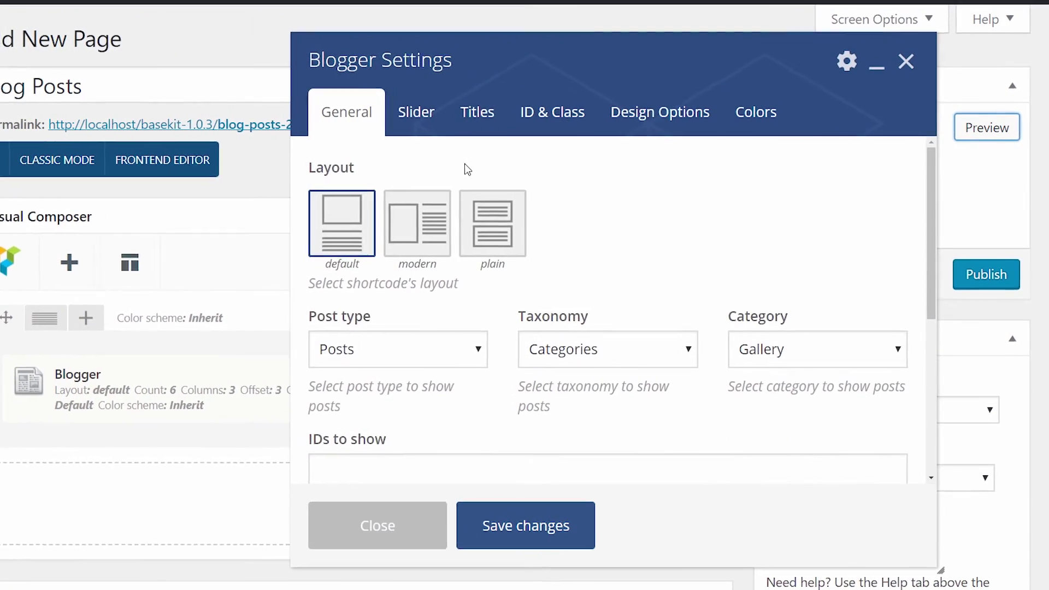
- Fill in the block Title, Subtitle, Description, button link '#' and button text 'Learn More'
left_click(467, 131)
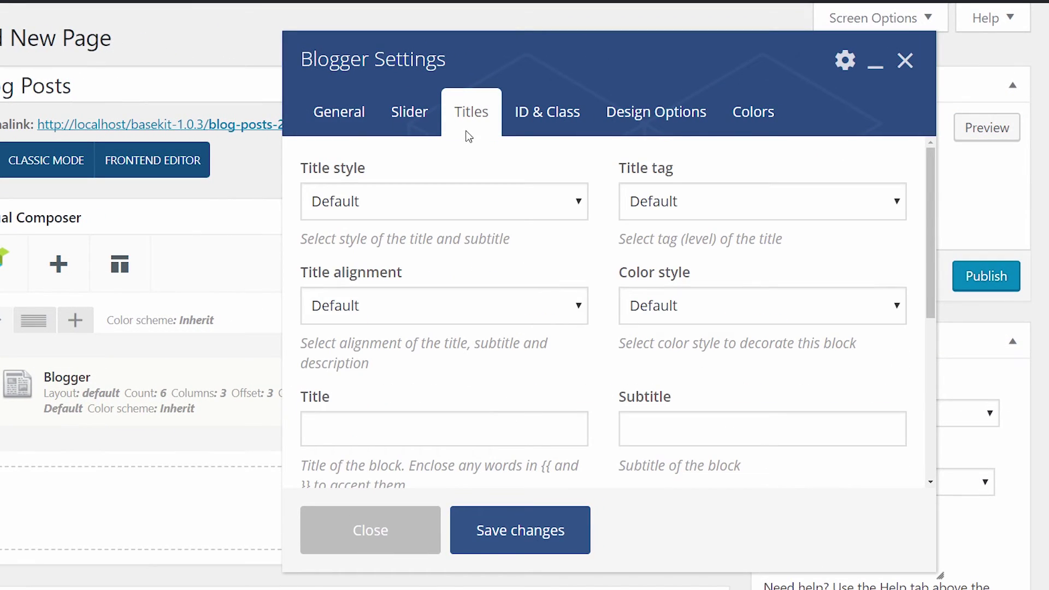
scroll(480, 378, "down", 3)
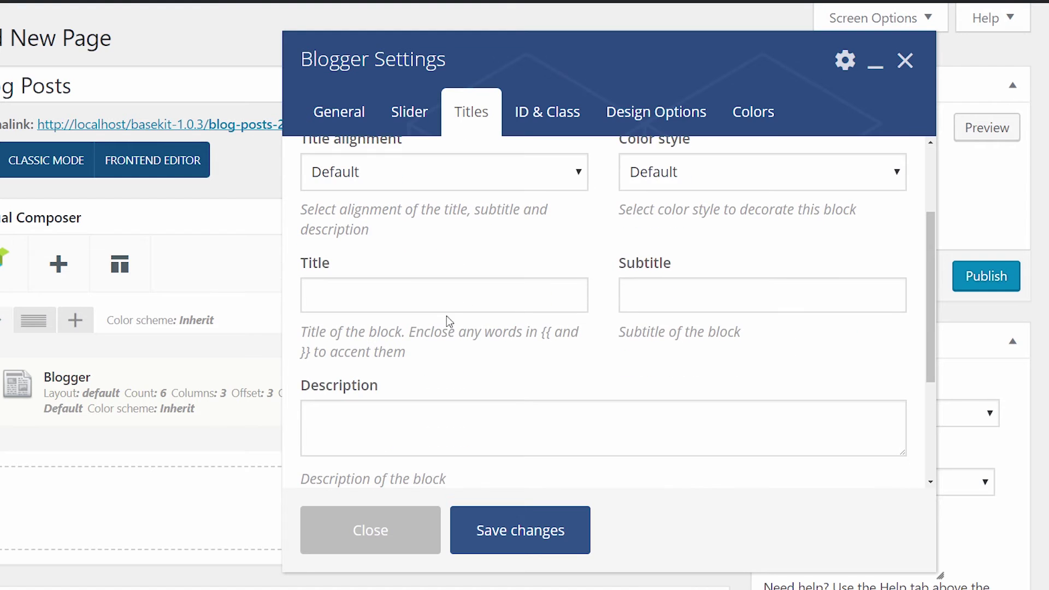
left_click(408, 287)
left_click(639, 296)
scroll(492, 328, "down", 2)
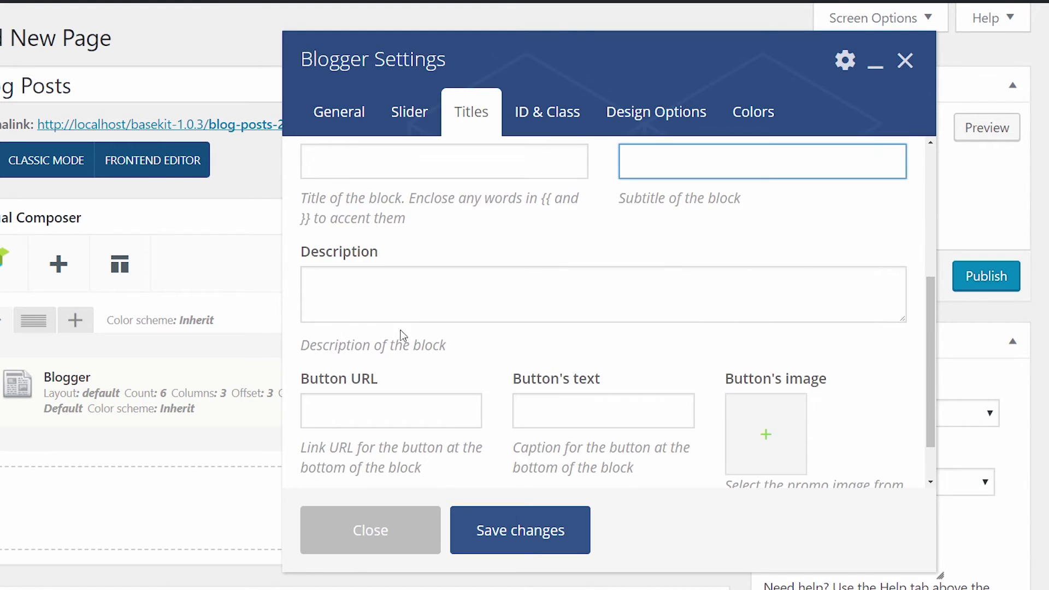
left_click(402, 295)
left_click(574, 402)
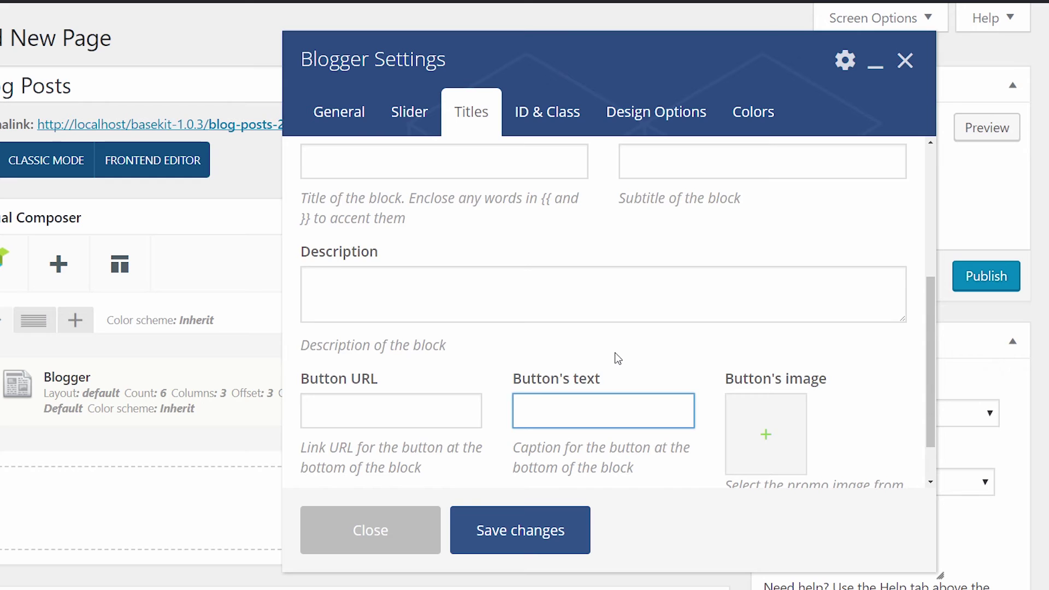
scroll(611, 356, "up", 2)
left_click(425, 293)
type("Tit")
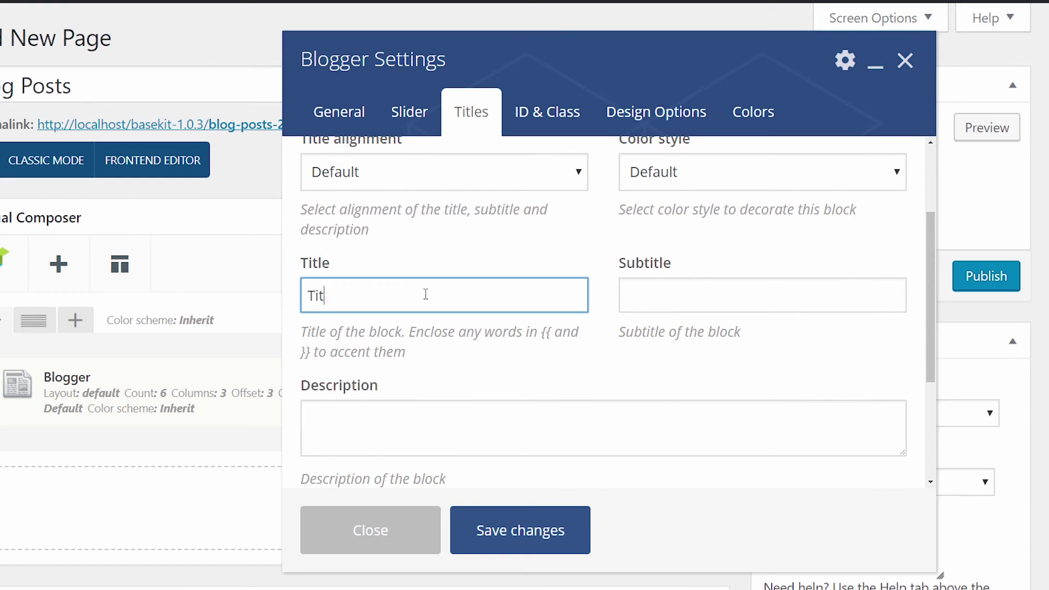
type("le")
key("Tab")
type("S")
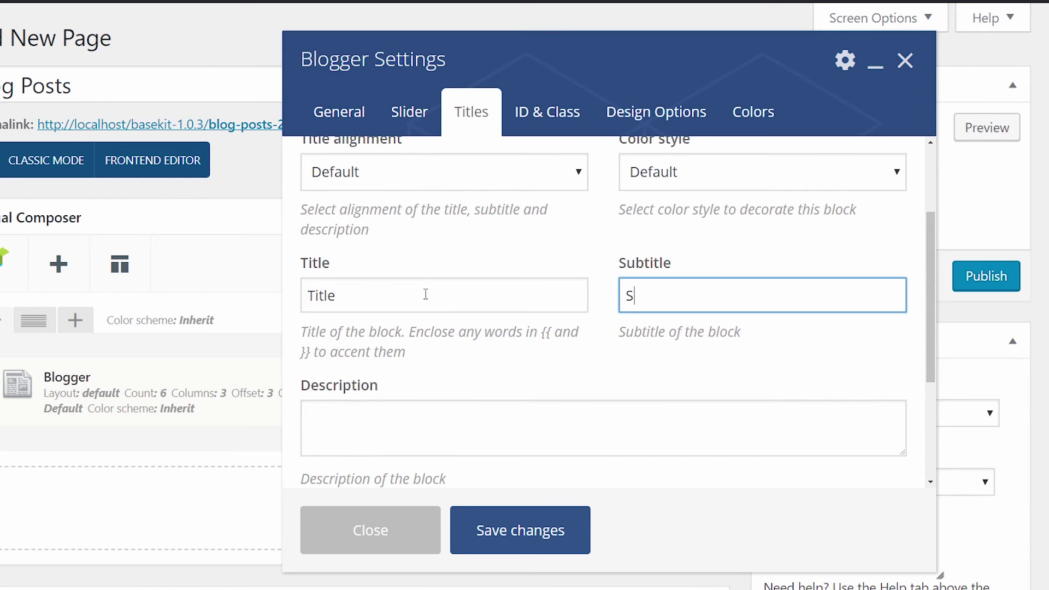
type("ubtitle")
key("Tab")
type("Description")
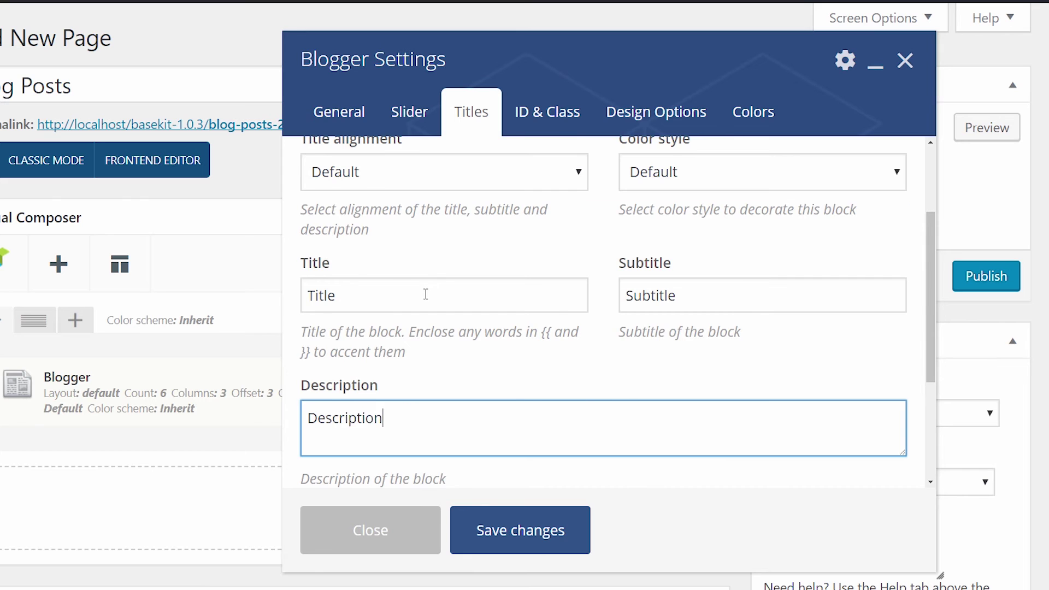
key("Tab")
type("#")
key("Tab")
type("earn")
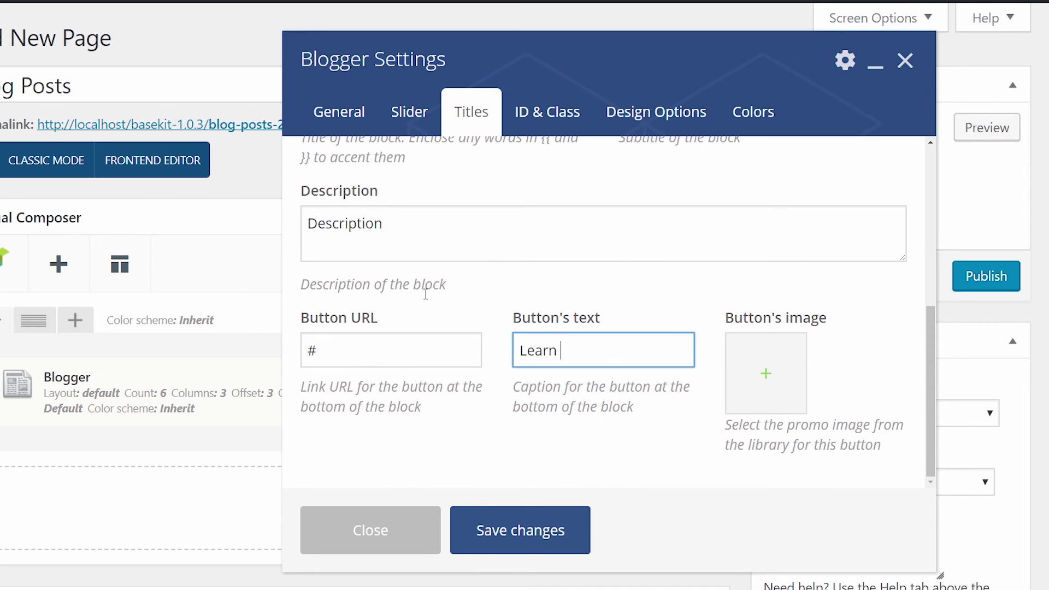
type(" More")
scroll(469, 311, "up", 2)
scroll(469, 312, "up", 2)
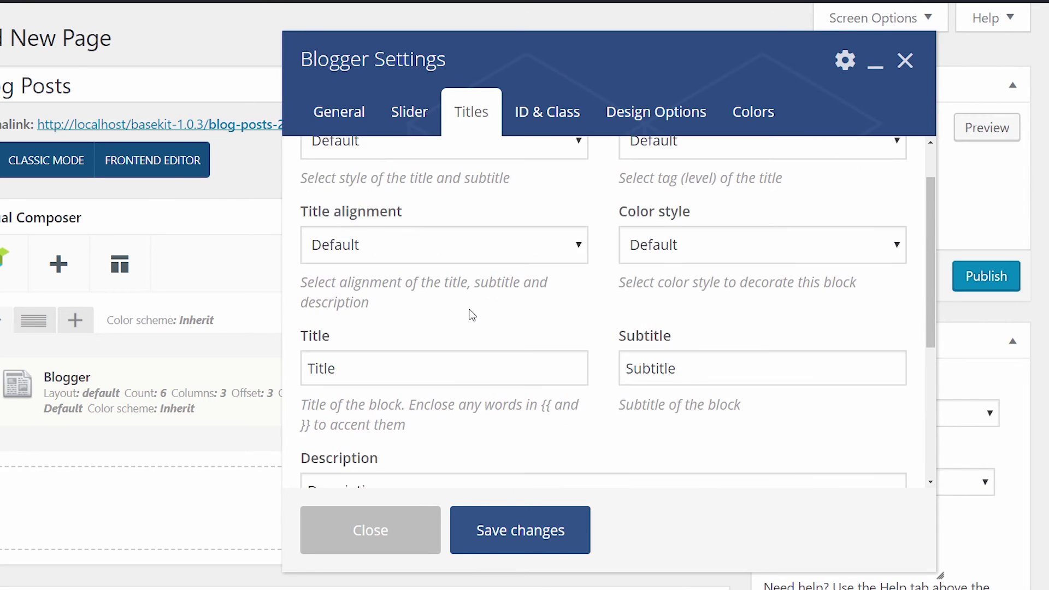
- Center the title alignment and save the heading and button settings
left_click(401, 250)
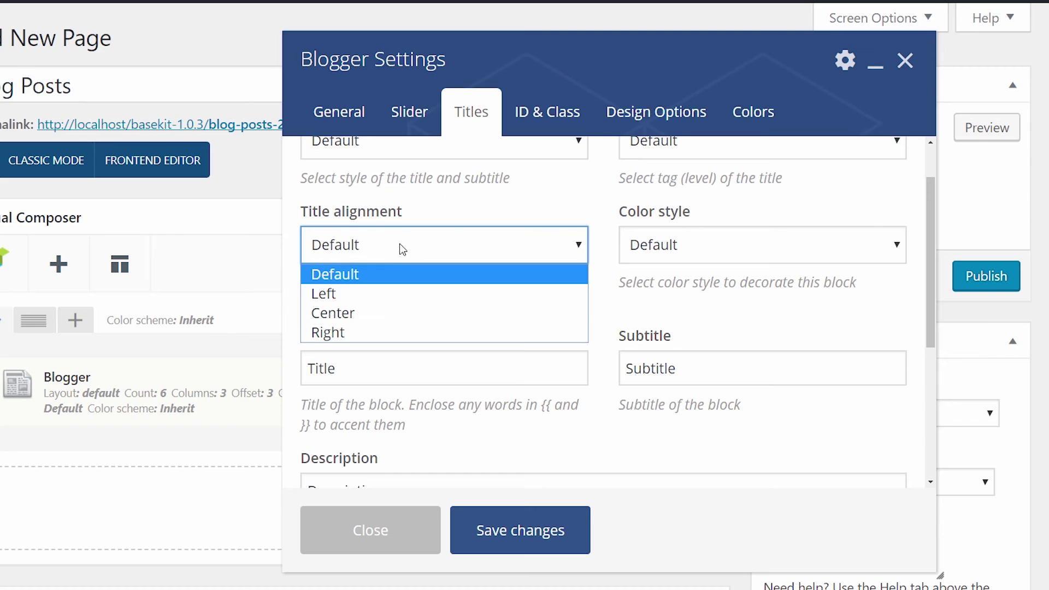
left_click(369, 318)
left_click(520, 534)
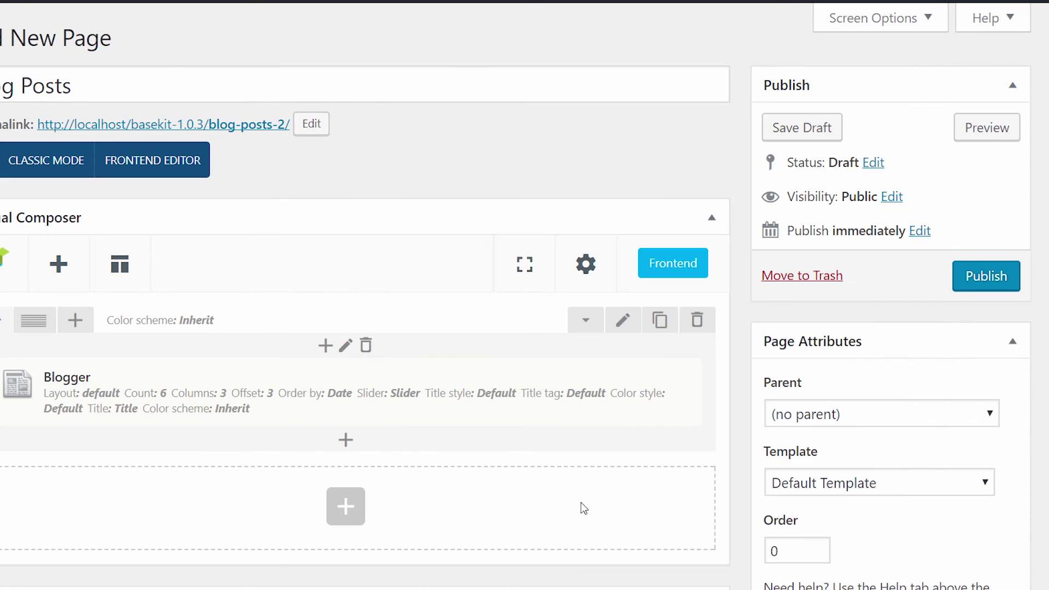
- Preview the Blog Posts page to check the centered heading, slider dots and Learn More button
left_click(981, 132)
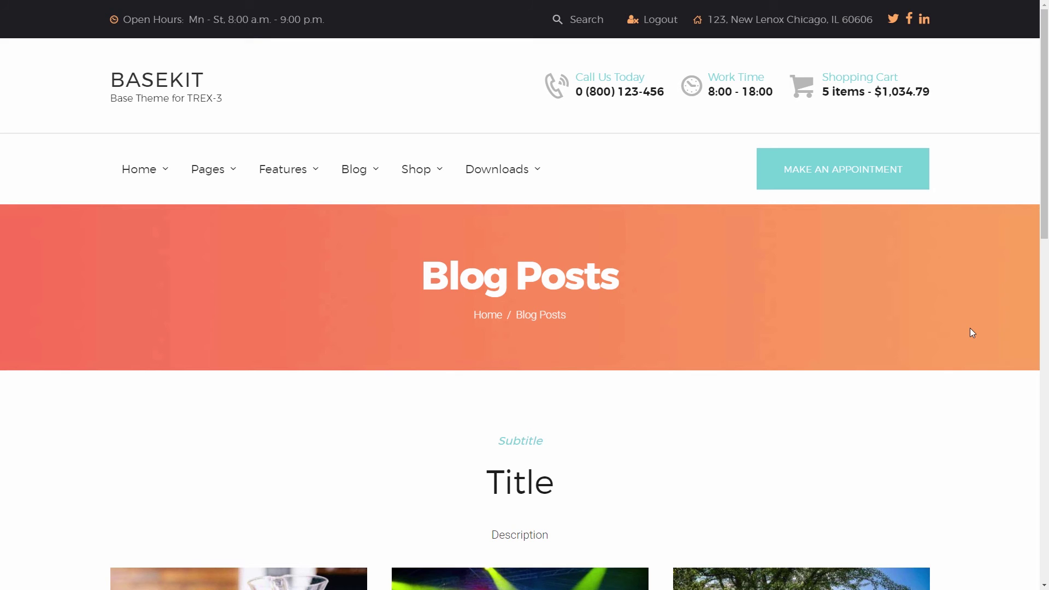
scroll(971, 332, "down", 1)
scroll(971, 333, "down", 2)
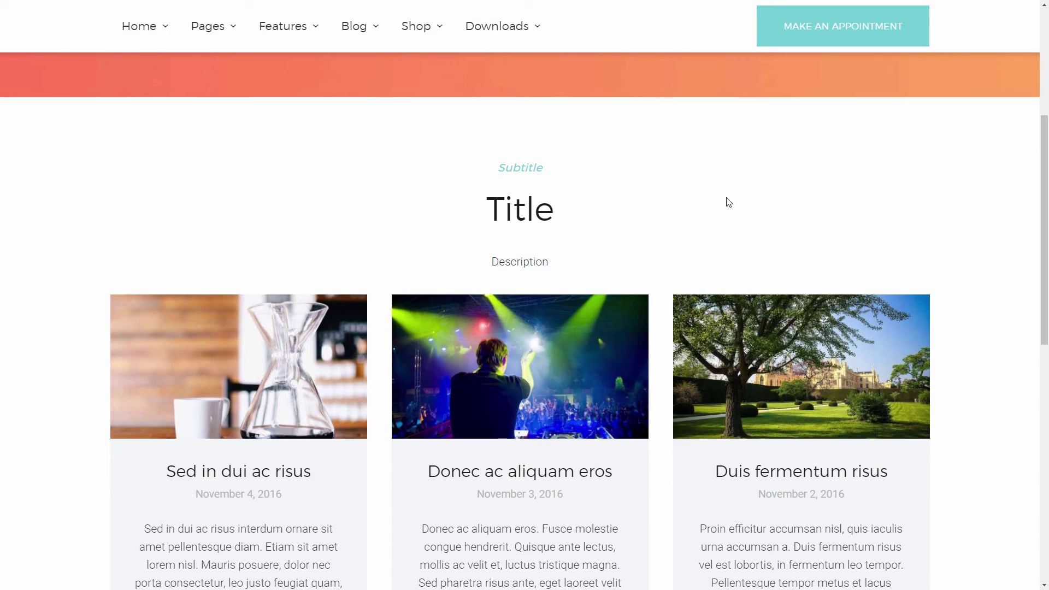
scroll(634, 268, "down", 3)
scroll(679, 272, "down", 1)
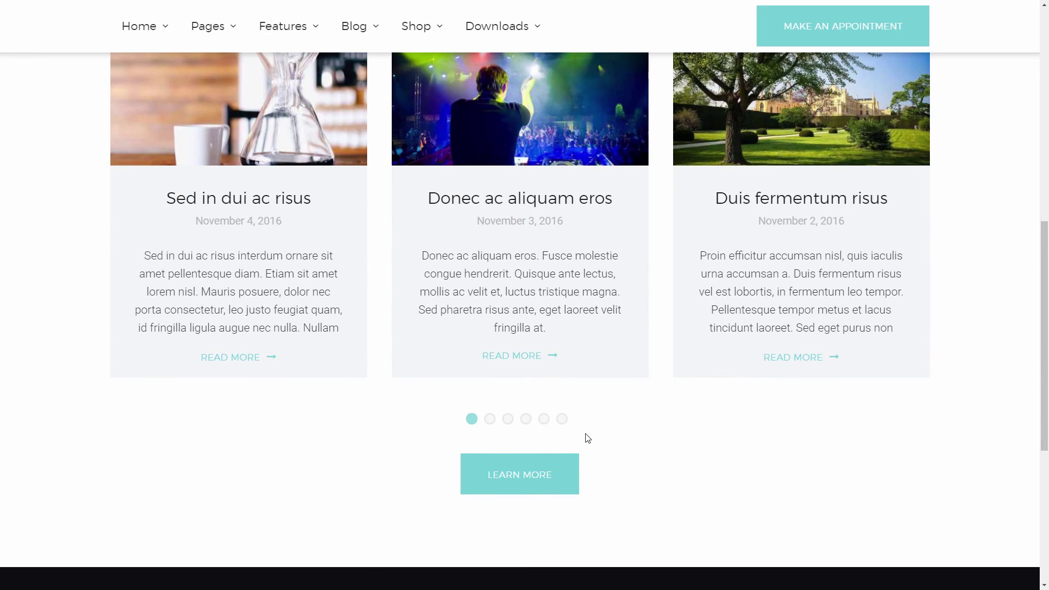